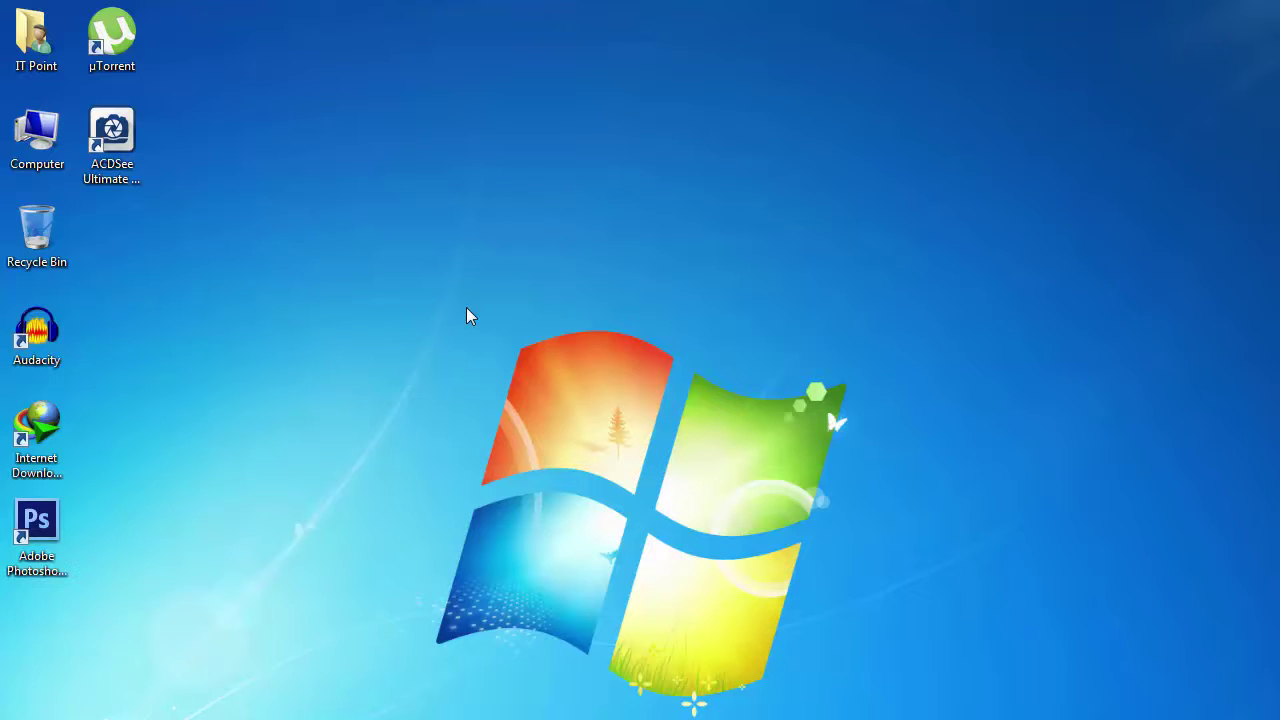
# - Paste the After effect folder onto the desktop, move it to an open area away from the other icons, and refresh
pyautogui.hotkey('ctrl', 'v')
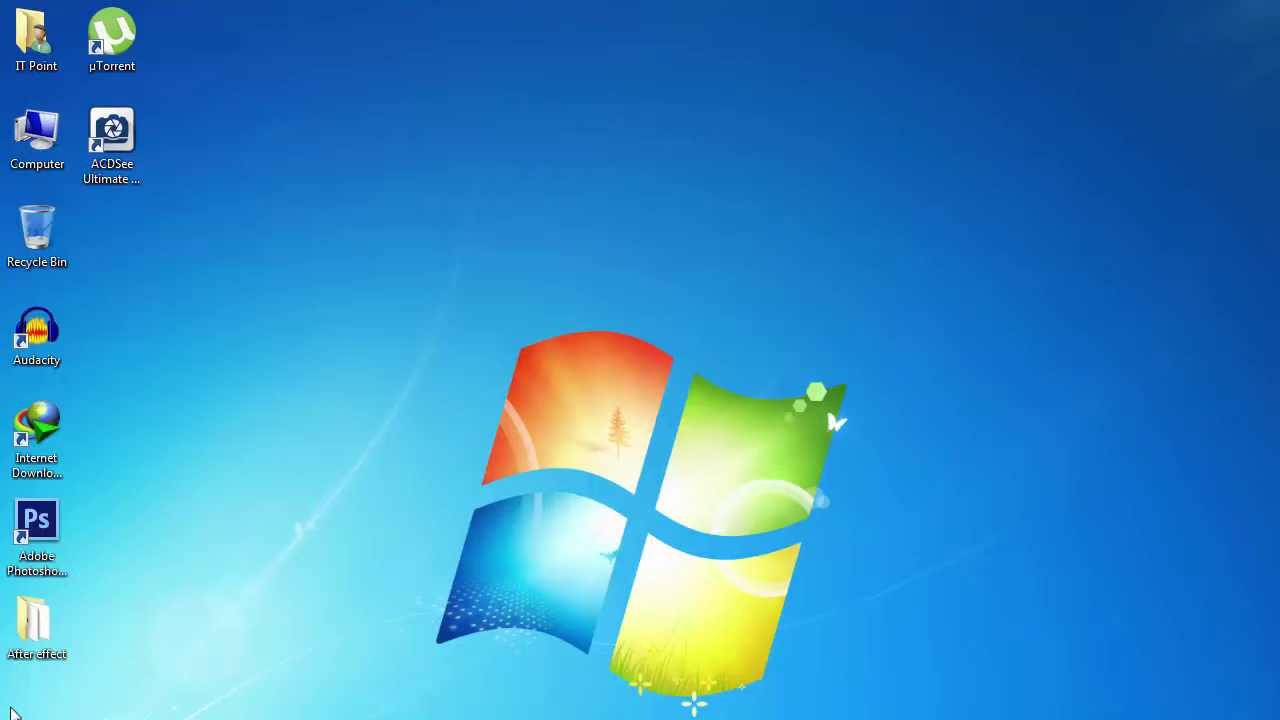
pyautogui.moveTo(32, 660); pyautogui.dragTo(488, 177)
pyautogui.rightClick(378, 234)
pyautogui.click(433, 294)
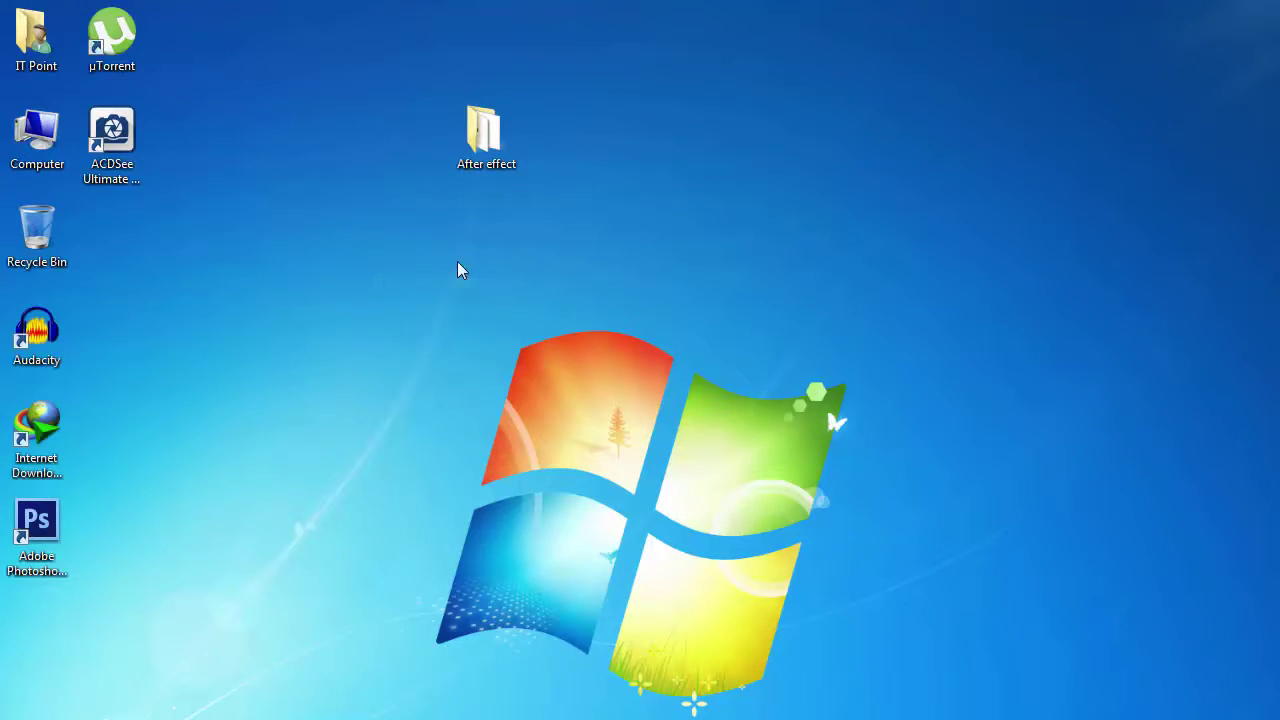
# - Set the After effect folder's attribute to Hidden and apply the change to the folder, its subfolders and files
pyautogui.rightClick(486, 158)
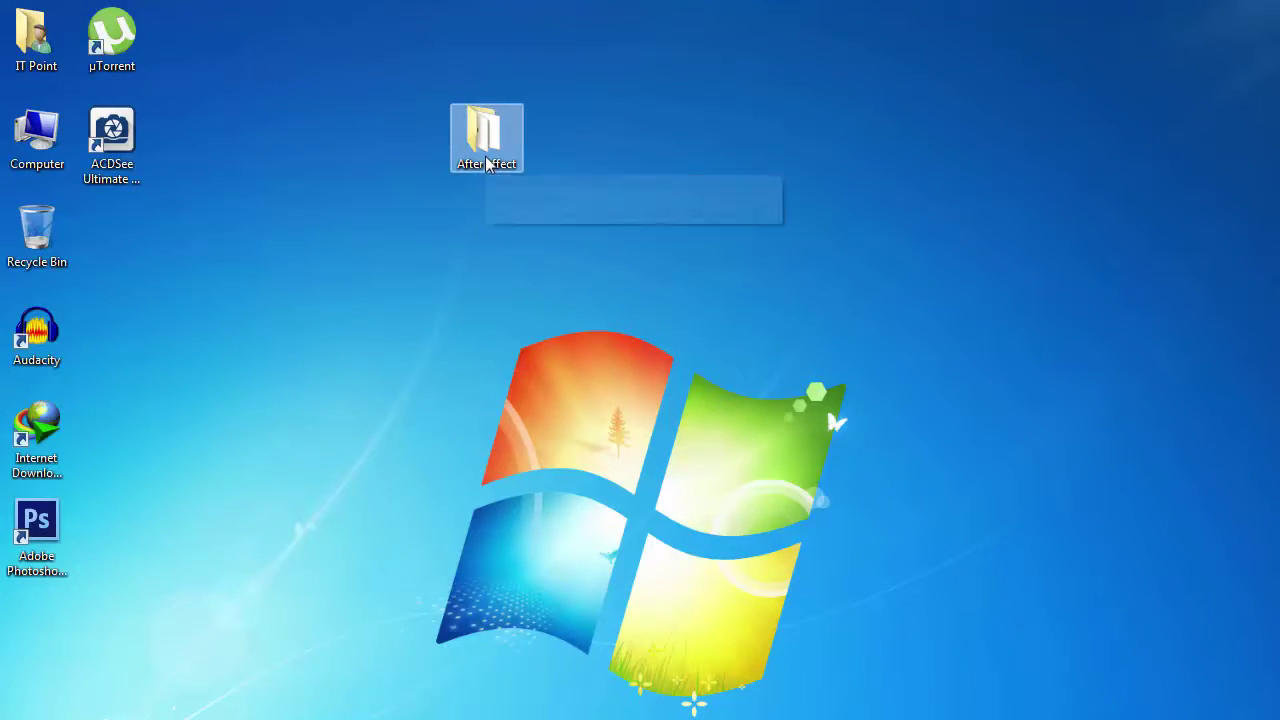
pyautogui.rightClick(466, 135)
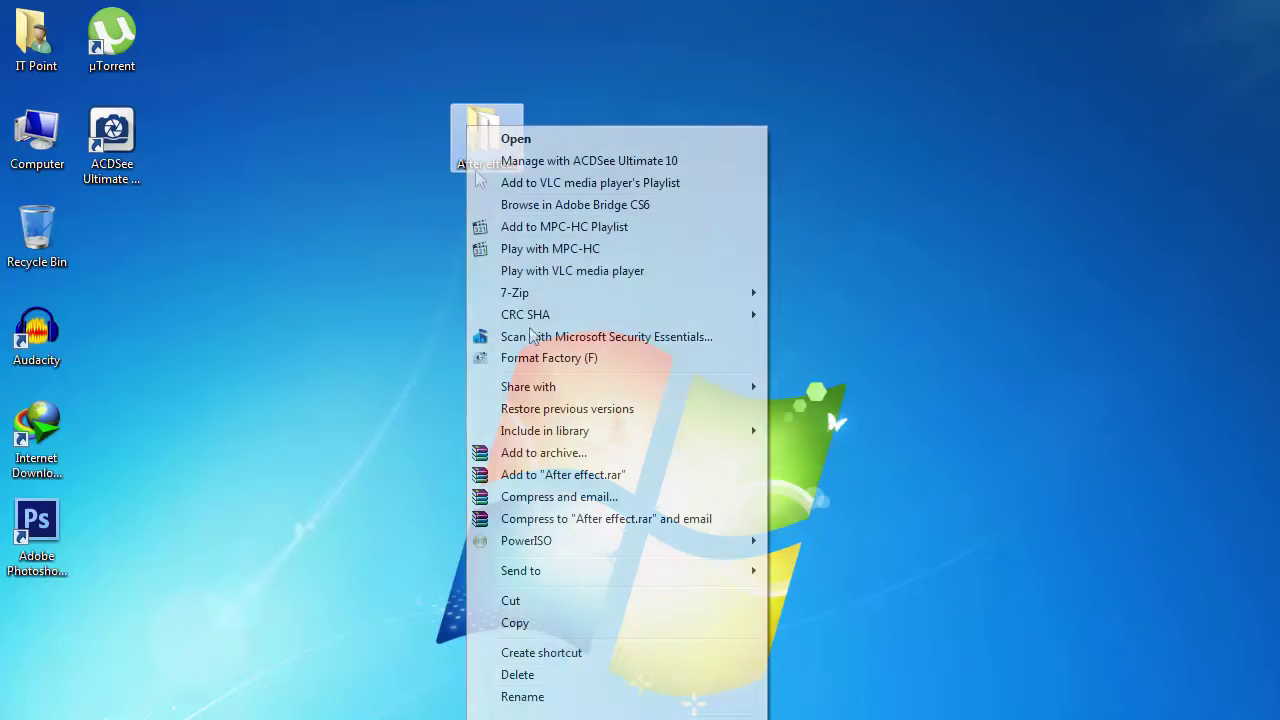
pyautogui.click(575, 716)
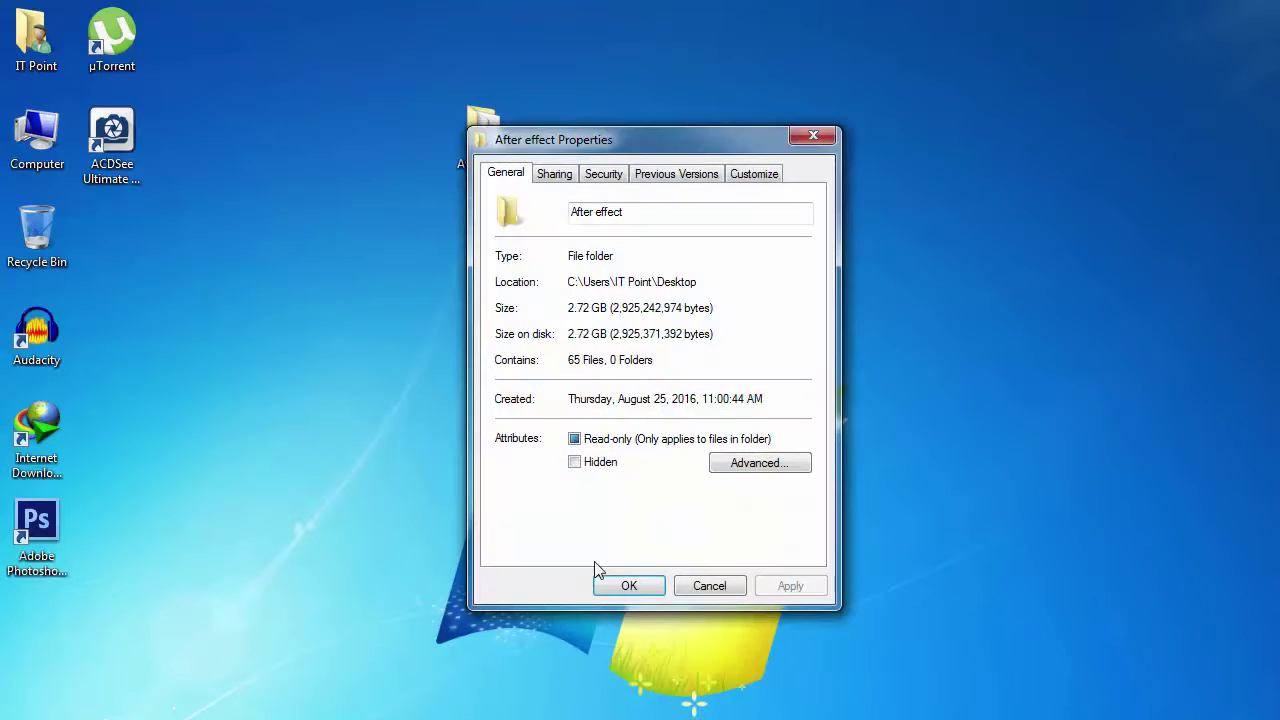
pyautogui.click(575, 462)
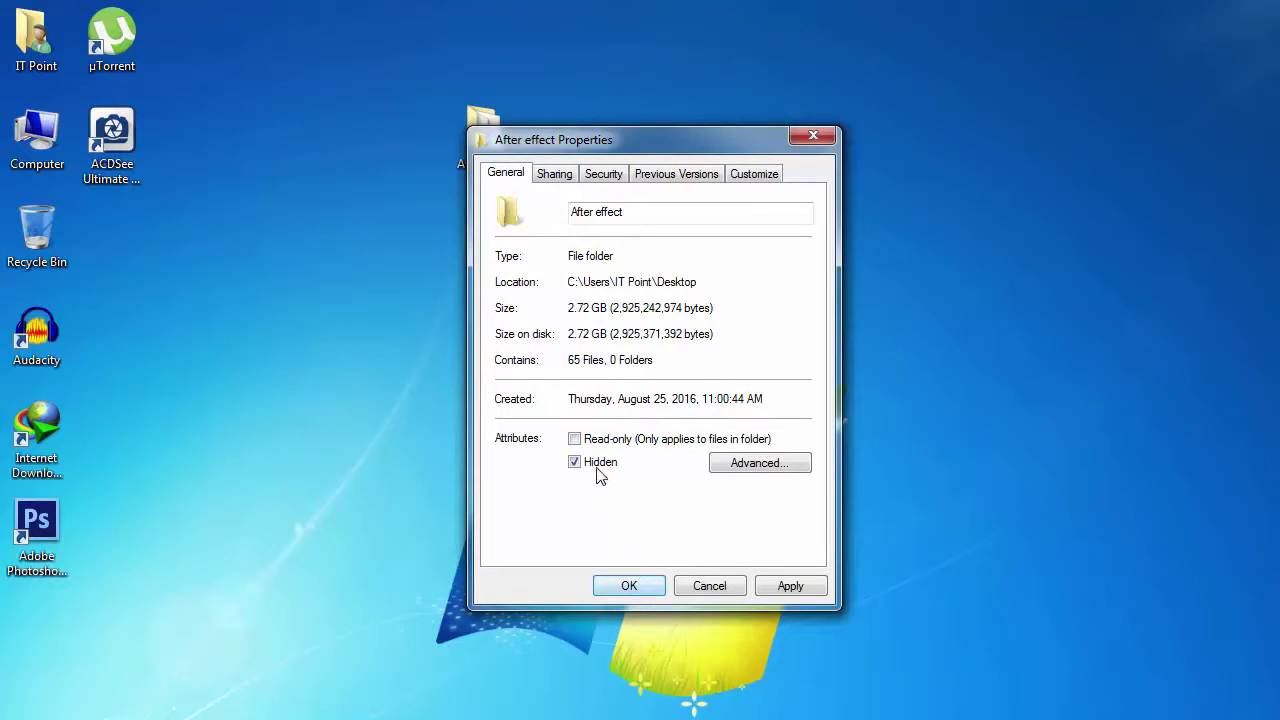
pyautogui.click(606, 588)
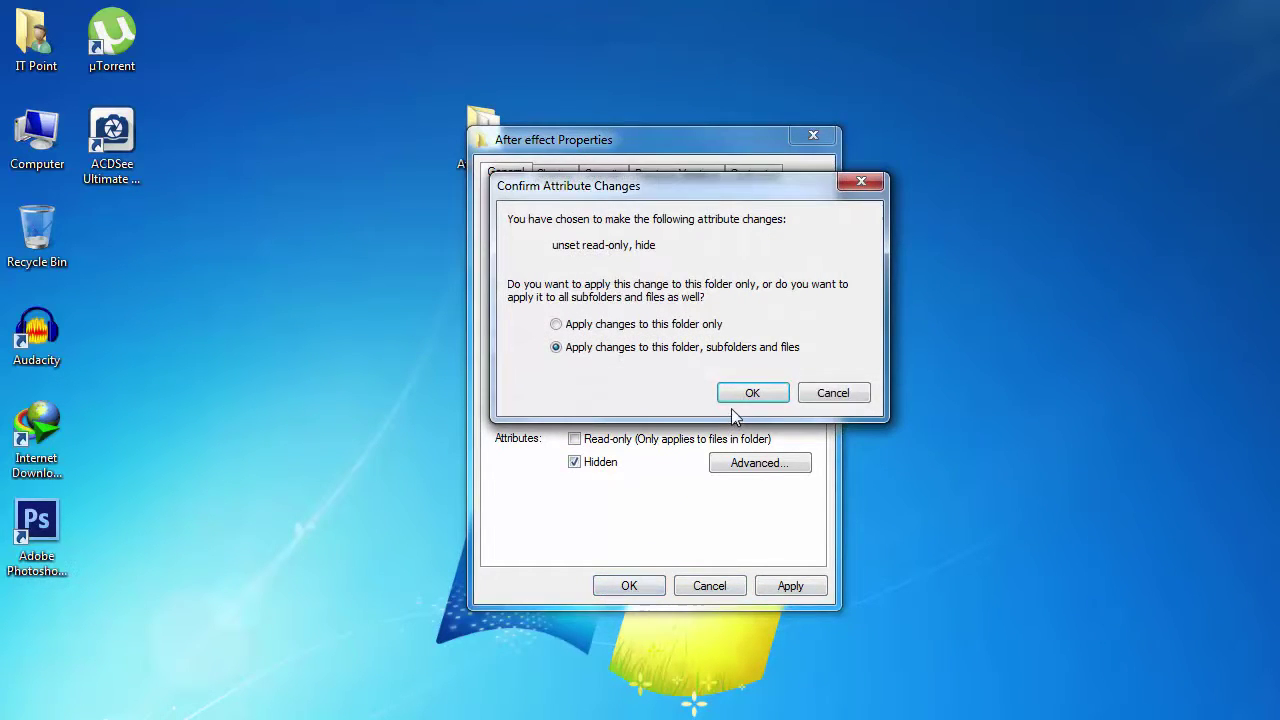
pyautogui.click(740, 400)
# - Refresh the desktop repeatedly to check whether the After effect folder is still displayed
pyautogui.rightClick(393, 286)
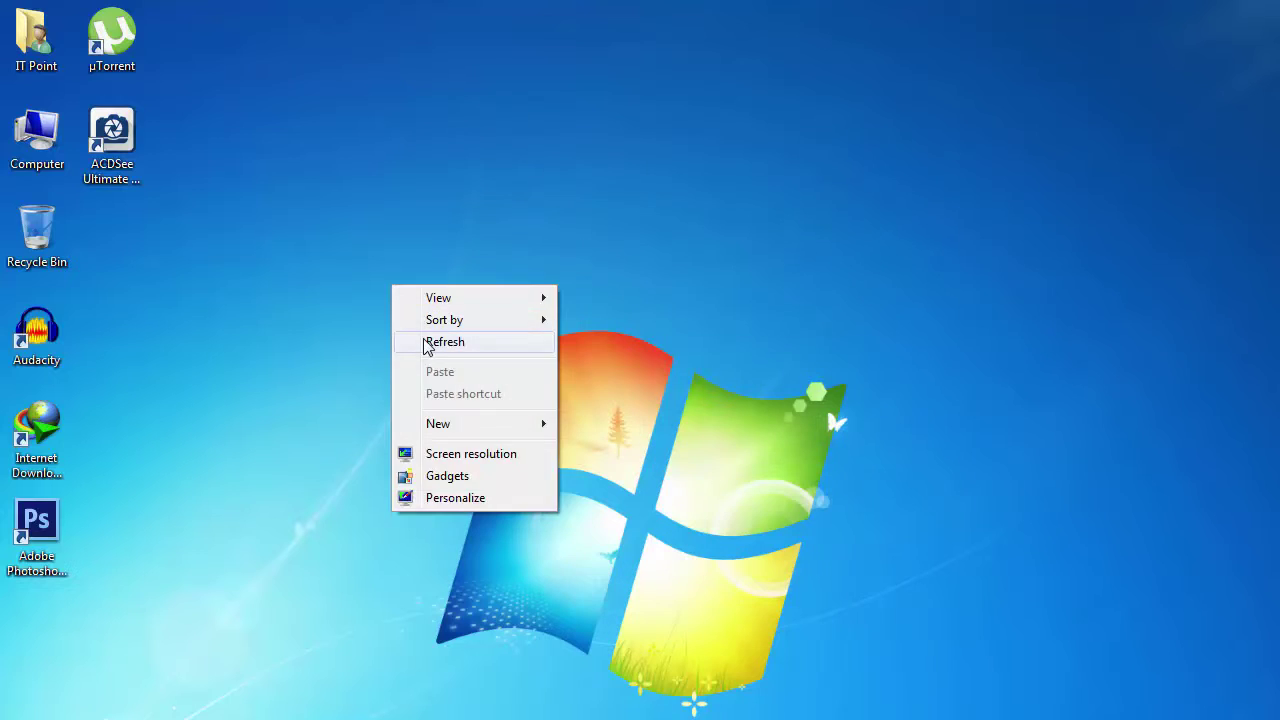
pyautogui.click(426, 343)
pyautogui.rightClick(309, 238)
pyautogui.click(362, 294)
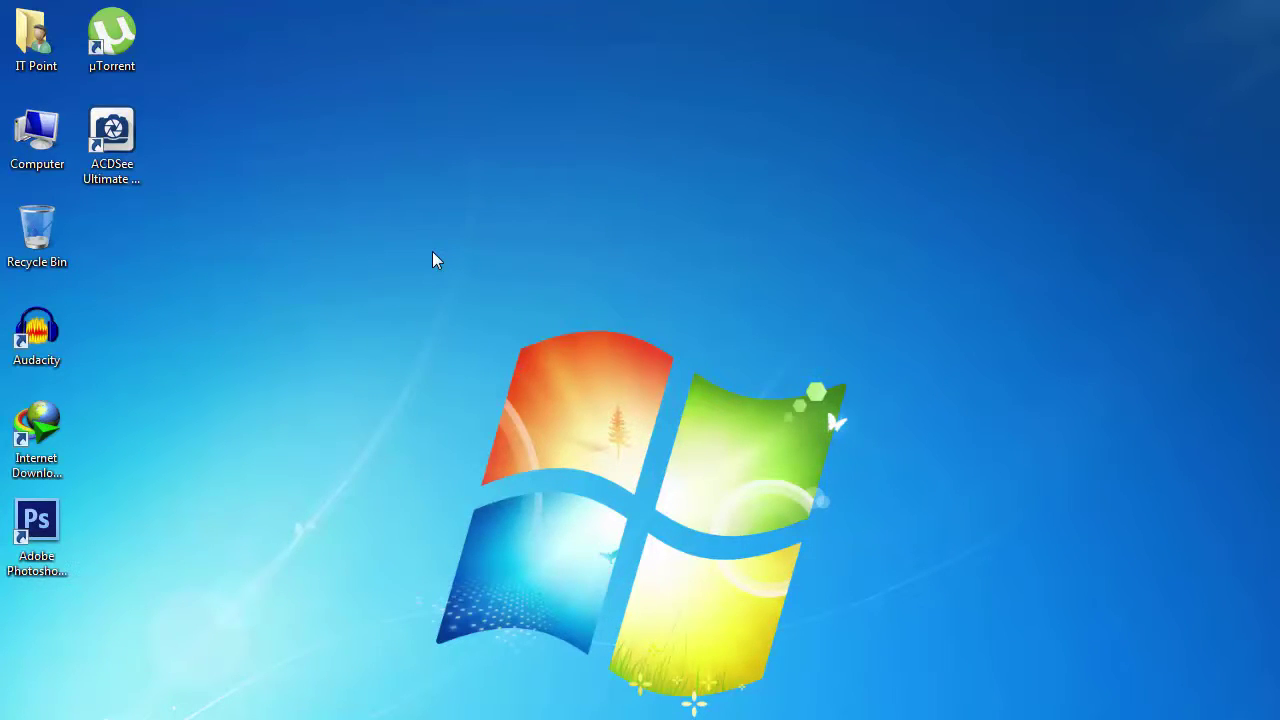
pyautogui.rightClick(299, 268)
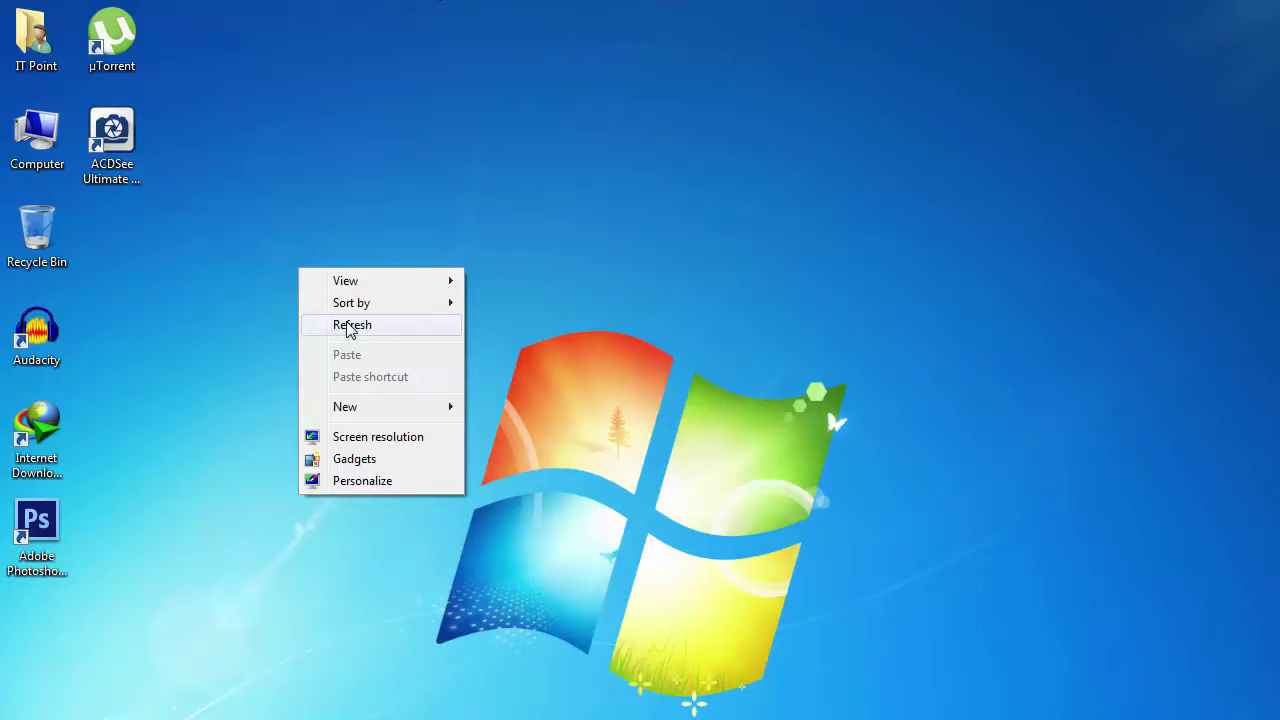
pyautogui.rightClick(323, 266)
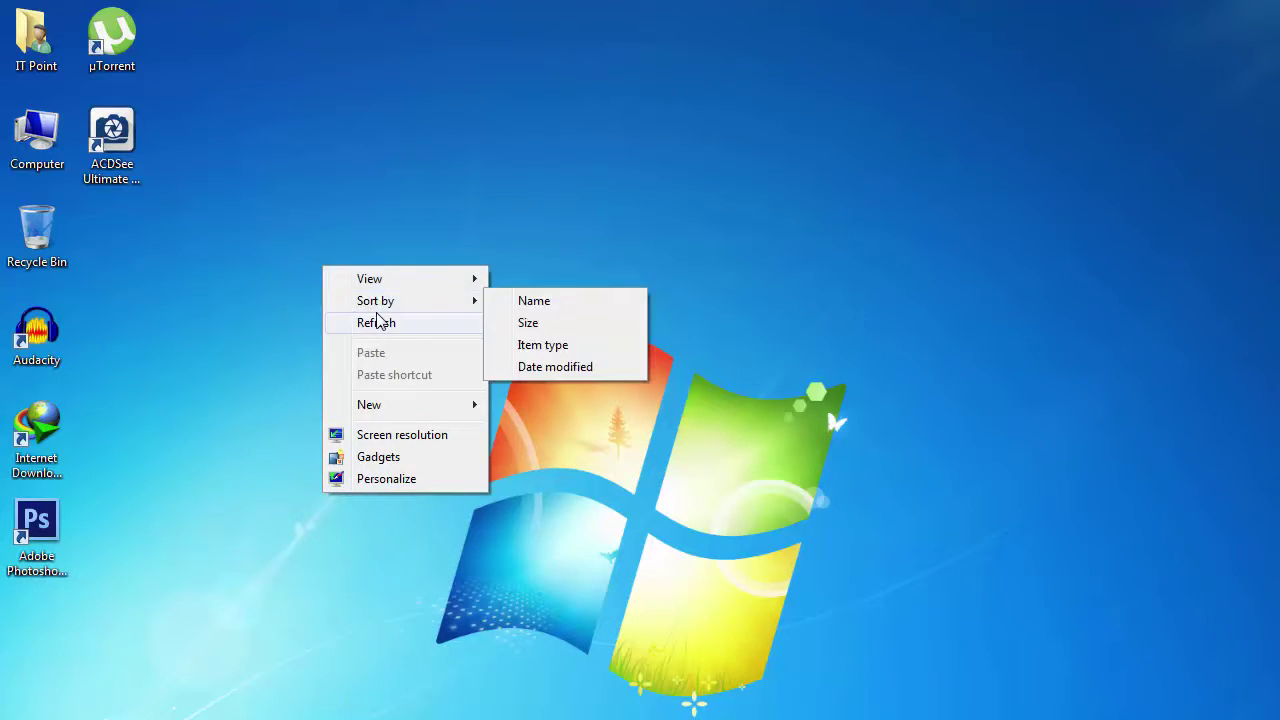
pyautogui.click(380, 322)
pyautogui.rightClick(354, 292)
pyautogui.click(424, 362)
pyautogui.rightClick(377, 329)
pyautogui.rightClick(313, 289)
pyautogui.click(389, 346)
pyautogui.rightClick(266, 278)
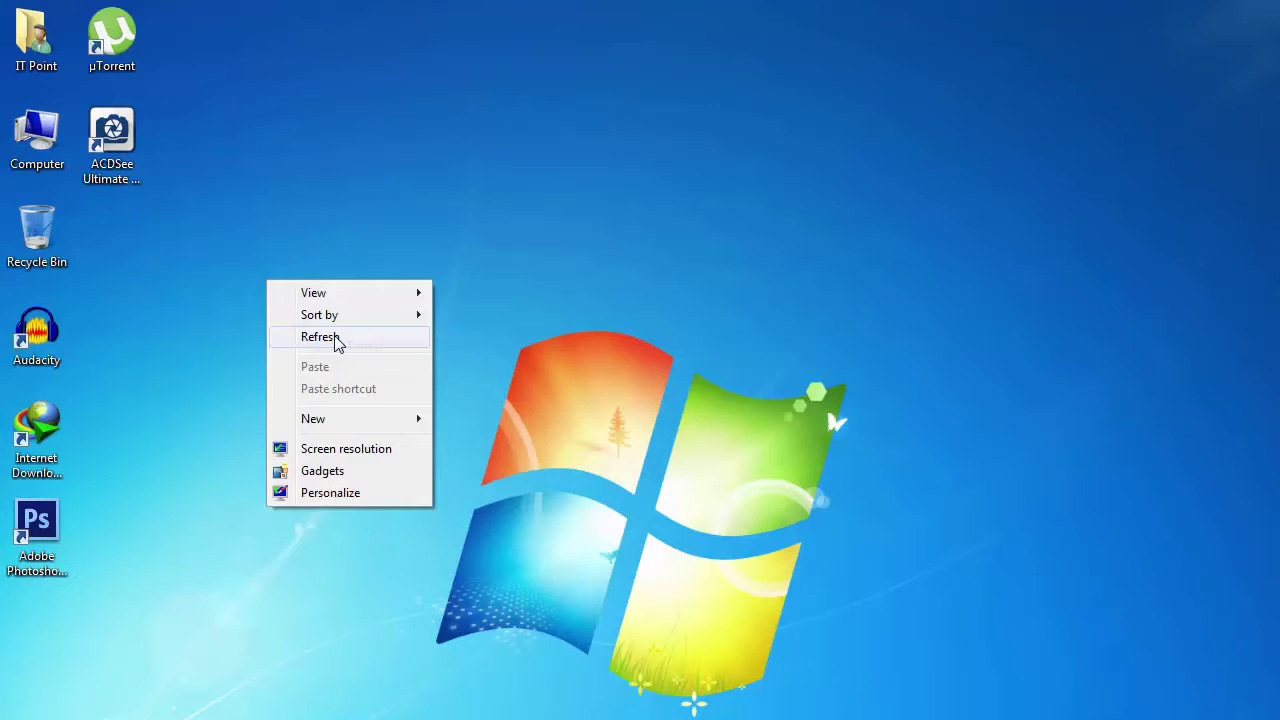
pyautogui.click(334, 336)
pyautogui.rightClick(277, 302)
pyautogui.click(370, 362)
pyautogui.rightClick(297, 323)
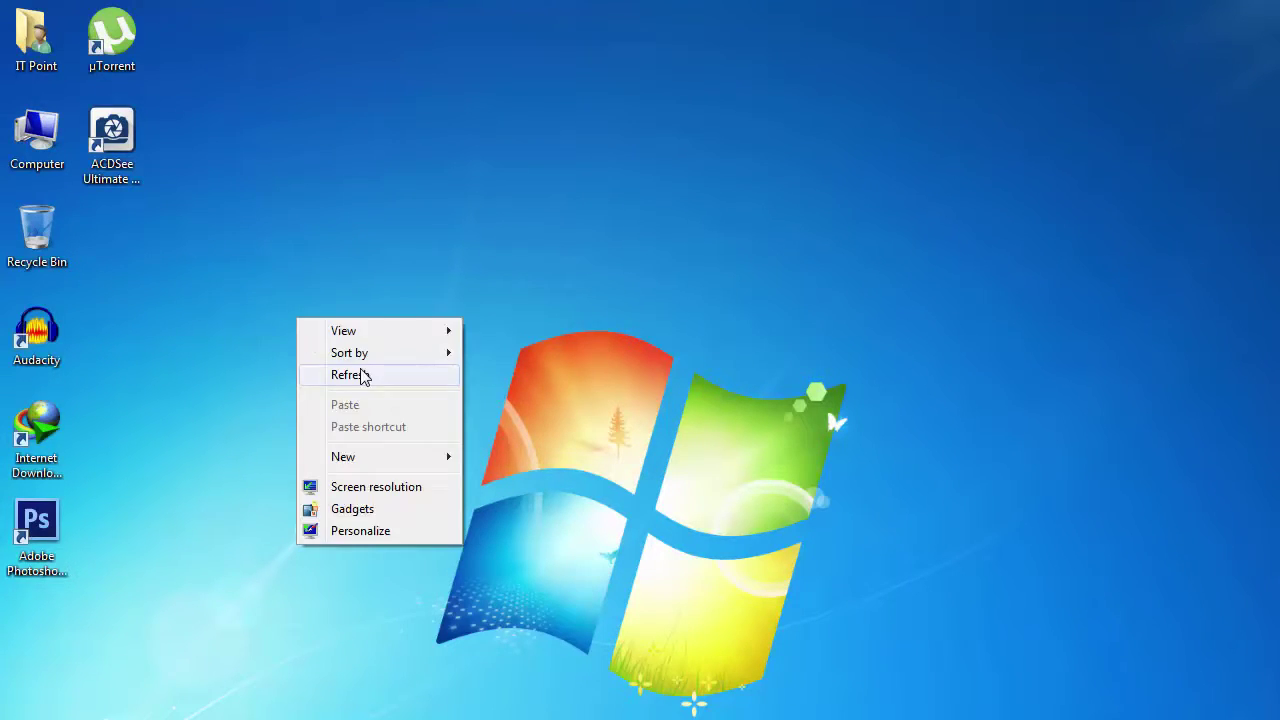
pyautogui.click(363, 372)
pyautogui.rightClick(254, 314)
pyautogui.moveTo(304, 352)
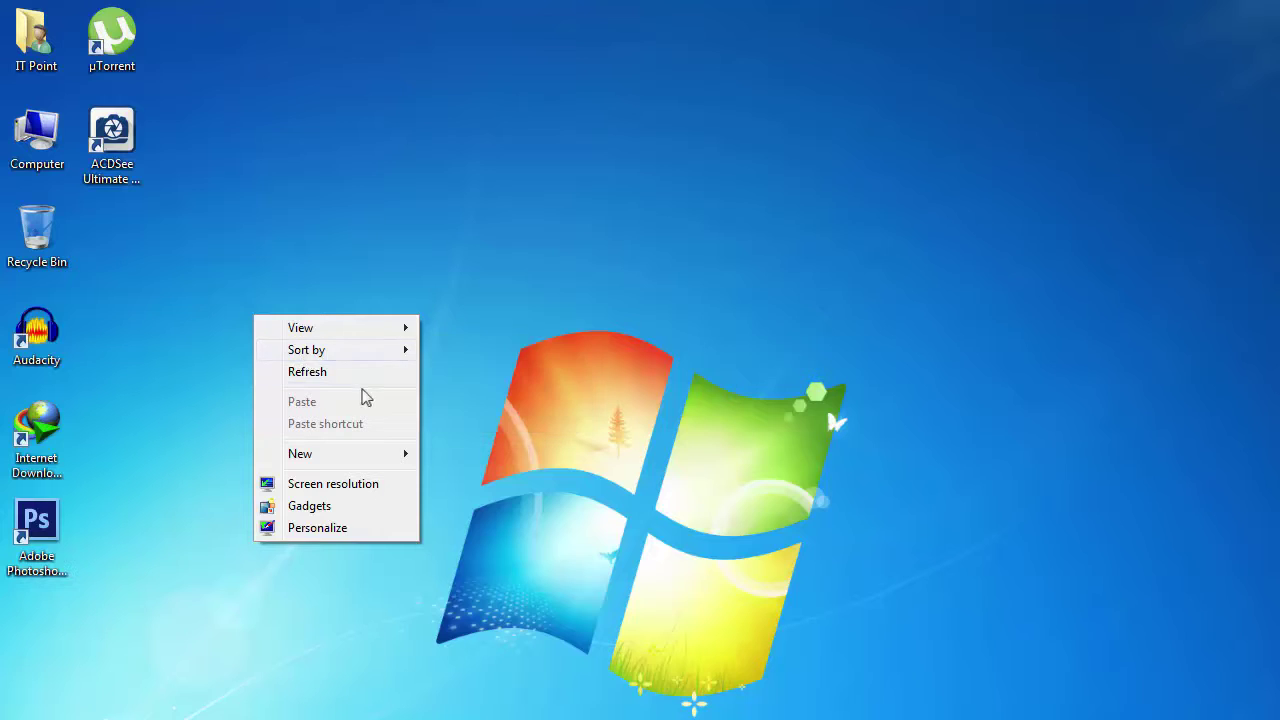
pyautogui.click(351, 378)
# - Open Computer and set its folder options to show hidden files, folders, and drives
pyautogui.doubleClick(38, 170)
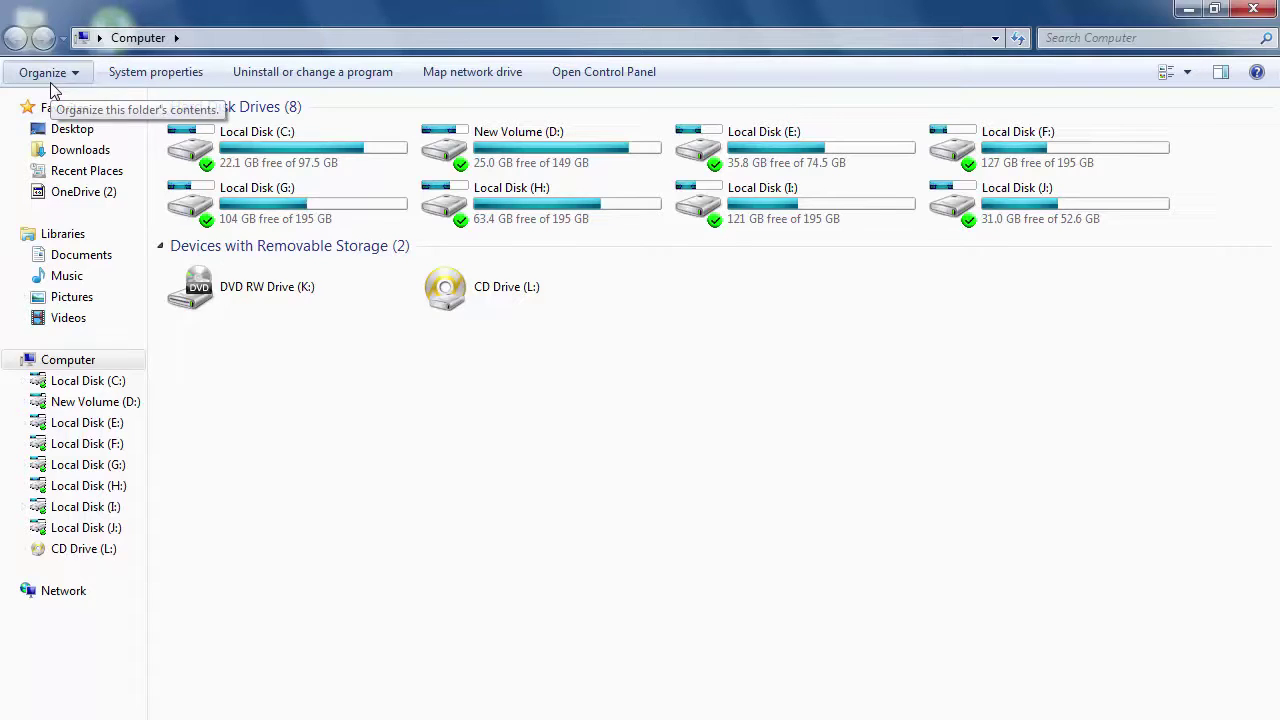
pyautogui.click(48, 74)
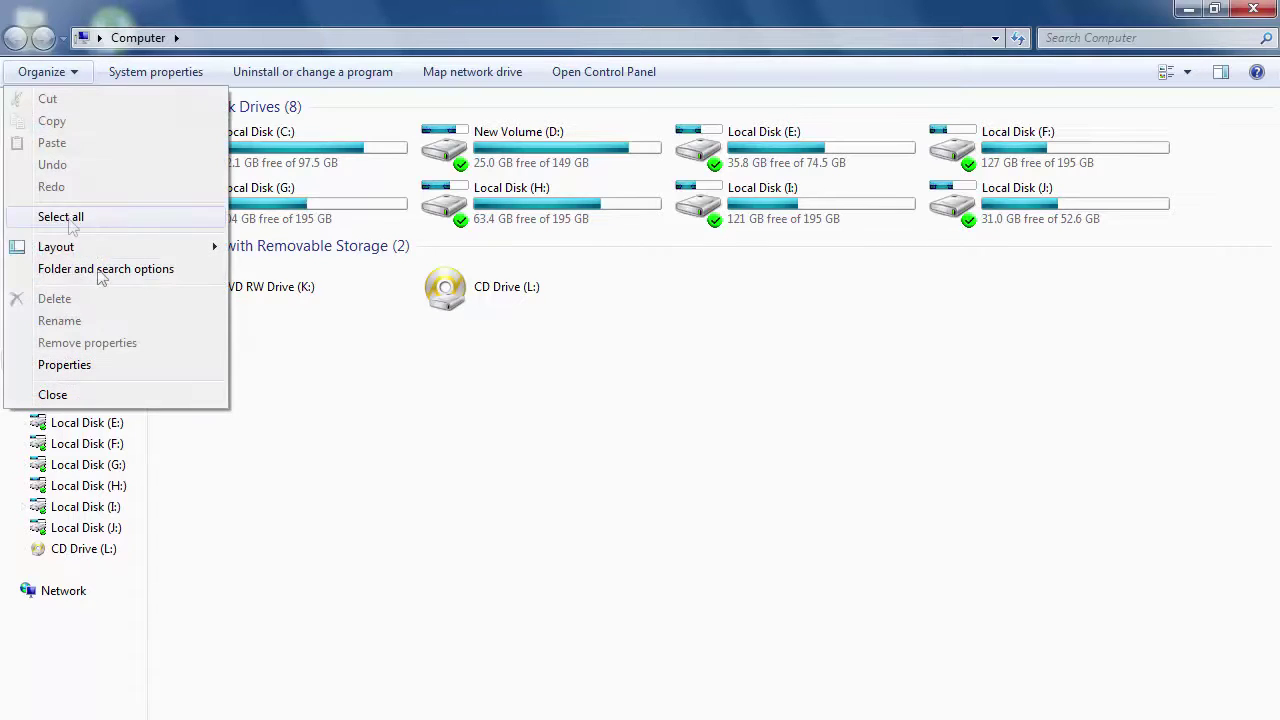
pyautogui.click(108, 270)
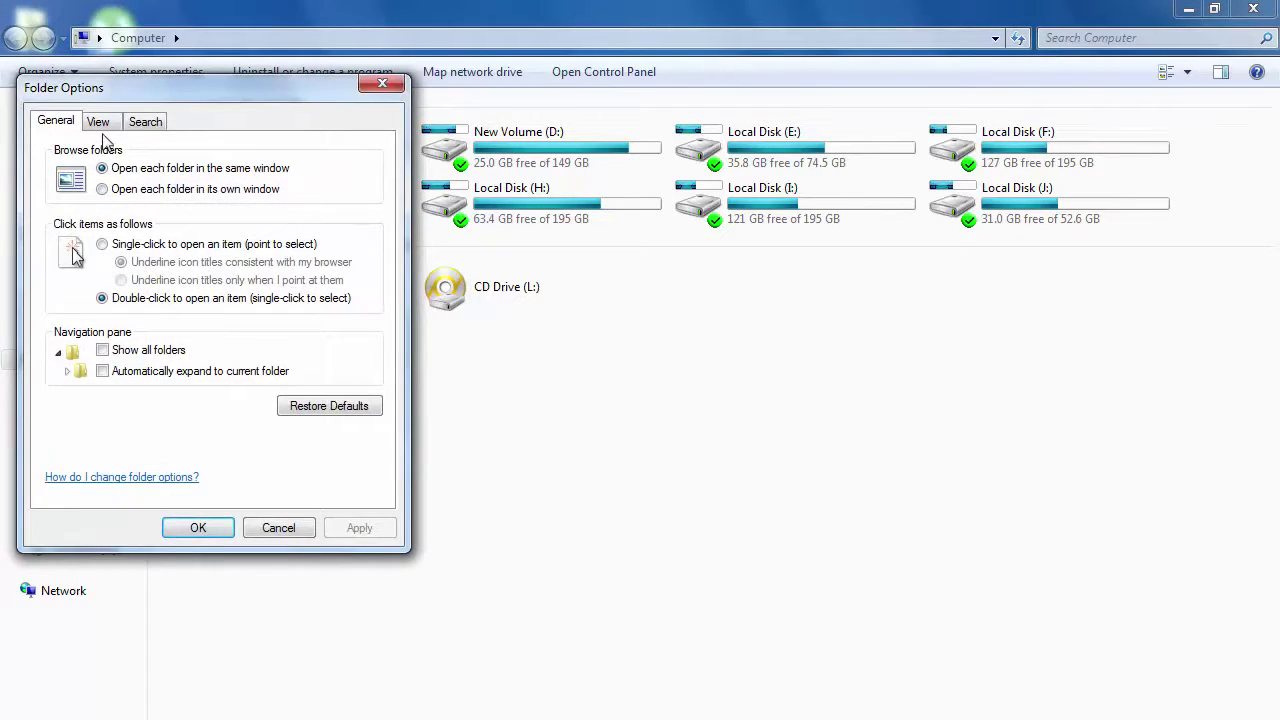
pyautogui.click(98, 122)
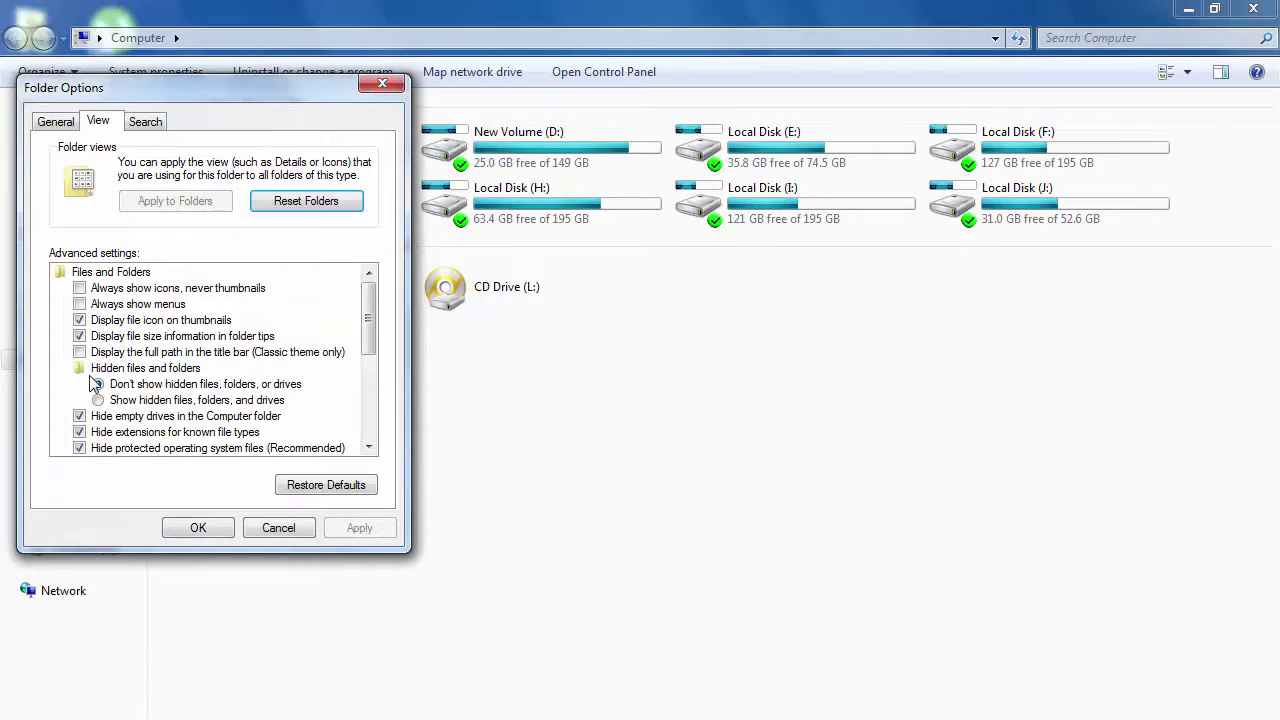
pyautogui.click(145, 401)
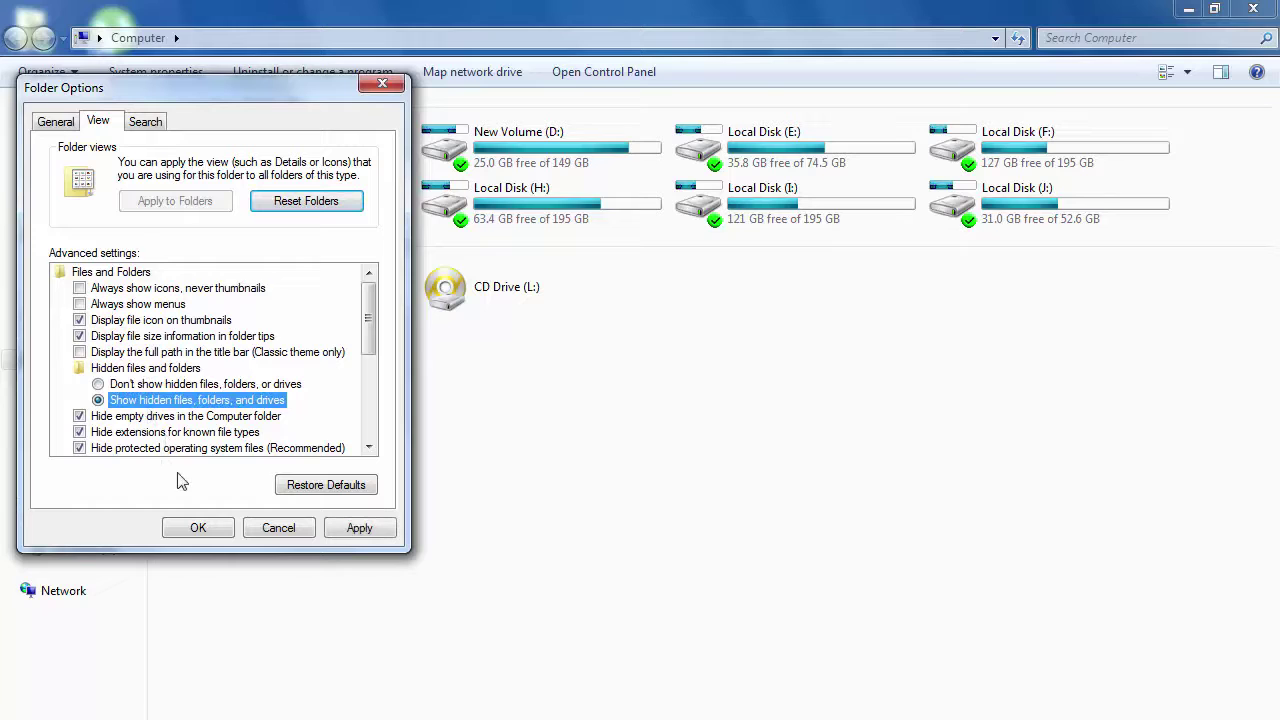
pyautogui.click(196, 528)
# - Shrink the Computer window off the desktop icons, move the hidden After effect folder to open space, and refresh the desktop
pyautogui.moveTo(640, 12); pyautogui.dragTo(813, 66)
pyautogui.moveTo(37, 625); pyautogui.dragTo(248, 335)
pyautogui.rightClick(151, 325)
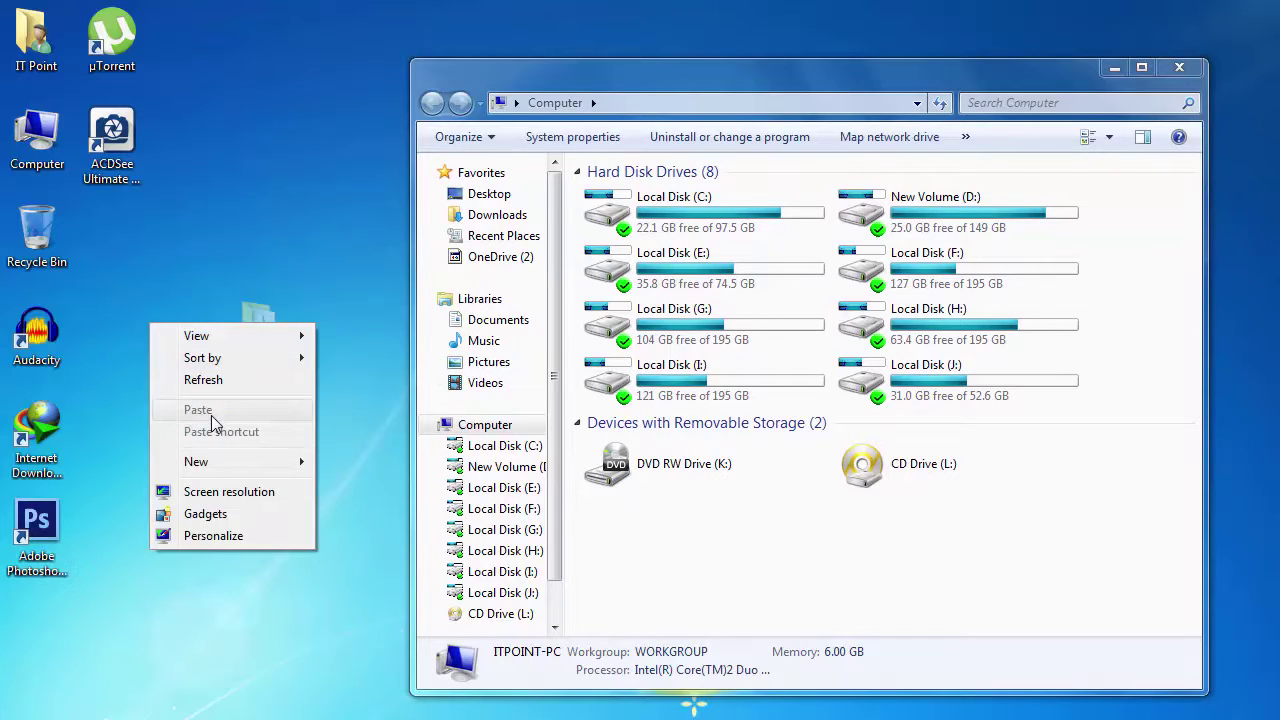
pyautogui.click(203, 382)
pyautogui.rightClick(152, 350)
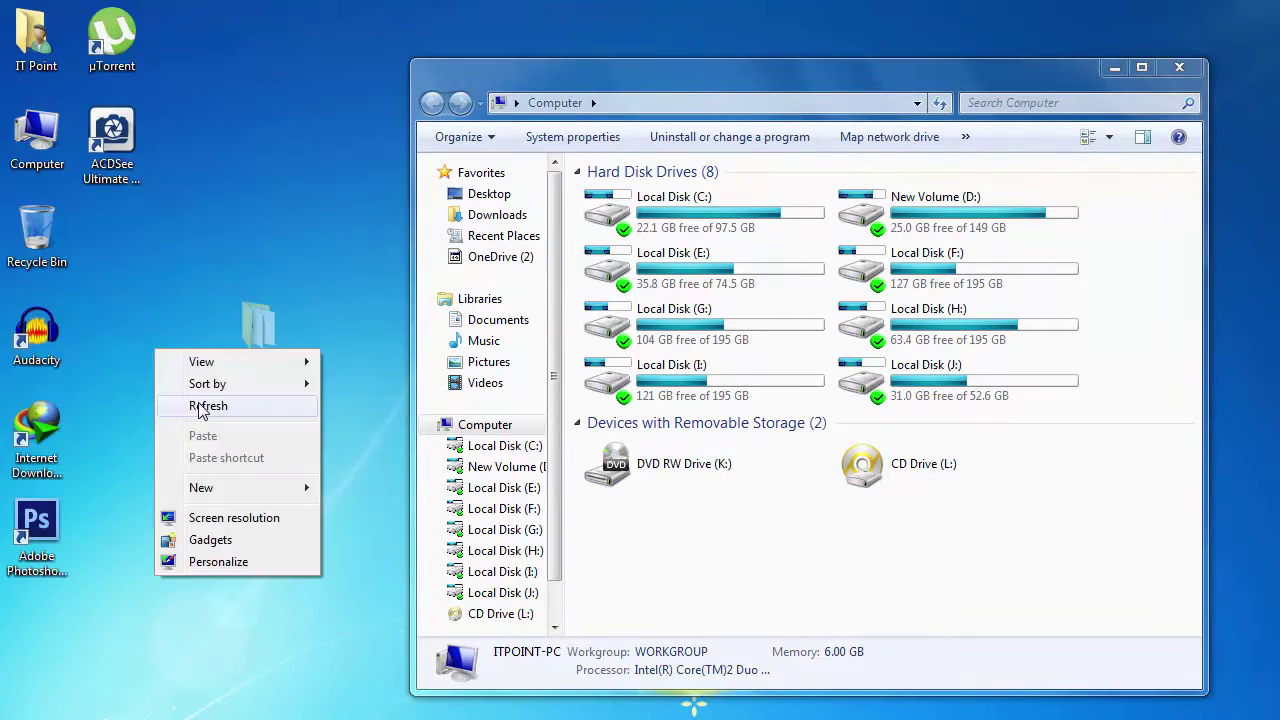
pyautogui.click(200, 404)
pyautogui.rightClick(117, 341)
pyautogui.click(196, 402)
pyautogui.rightClick(143, 380)
pyautogui.click(185, 436)
# - Set the folder options to not show hidden files, folders, or drives
pyautogui.click(486, 142)
pyautogui.click(497, 334)
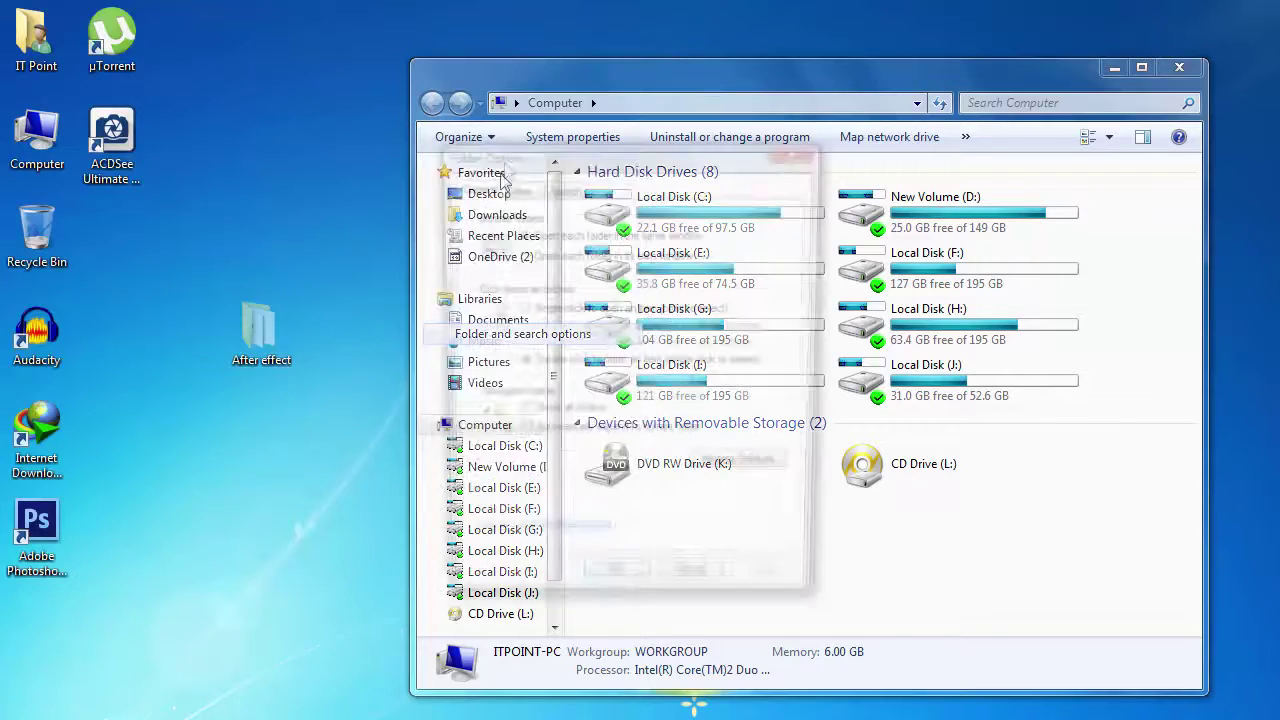
pyautogui.click(521, 188)
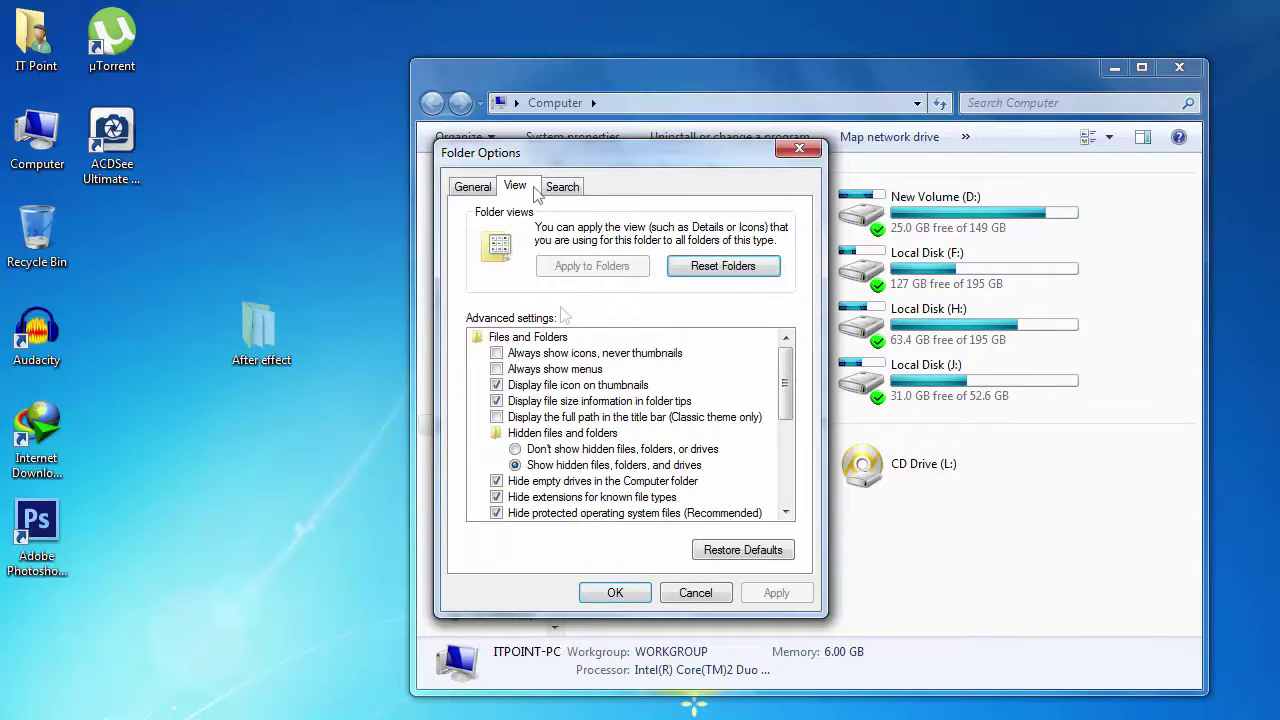
pyautogui.click(597, 449)
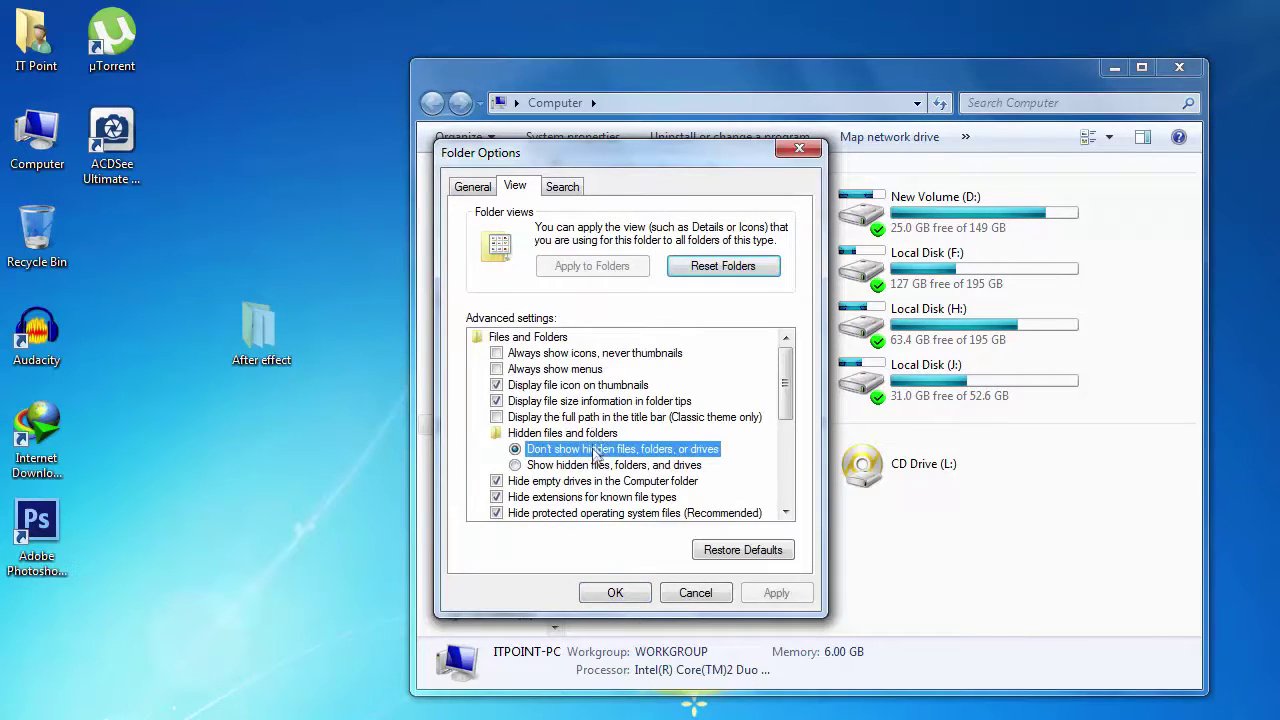
pyautogui.click(609, 598)
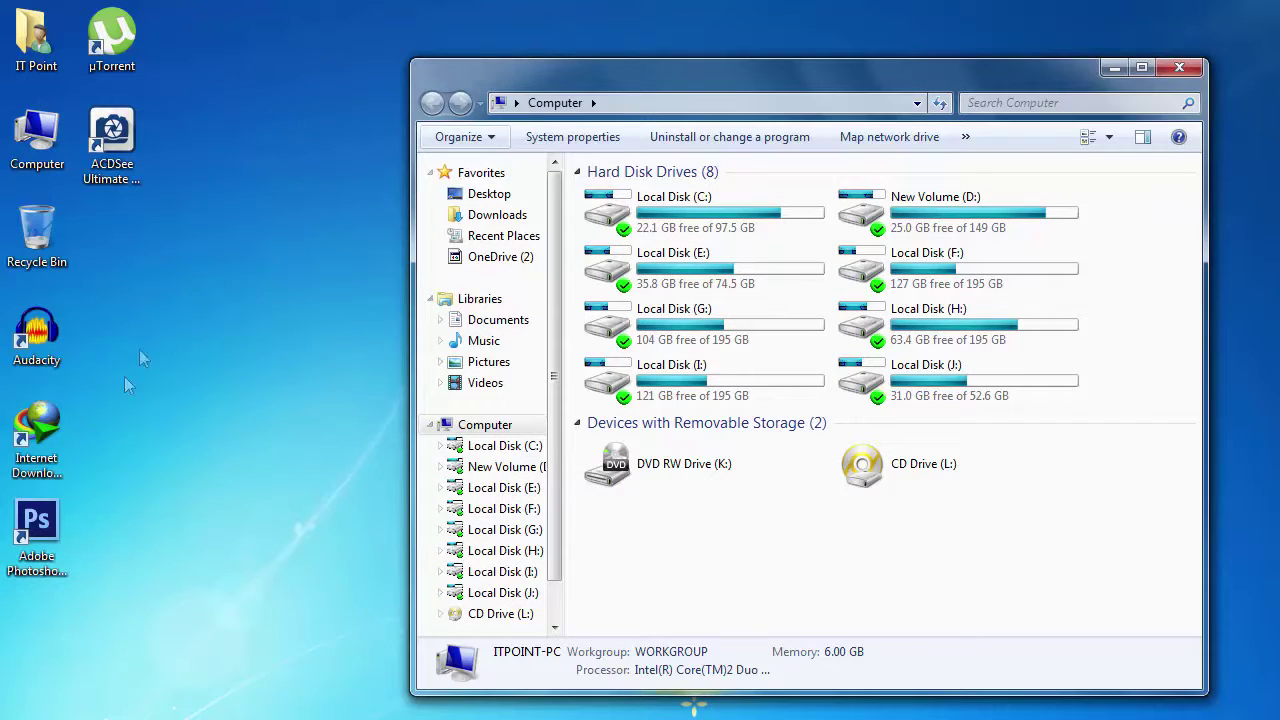
# - Switch the folder options back to showing hidden files, folders, and drives
pyautogui.click(486, 136)
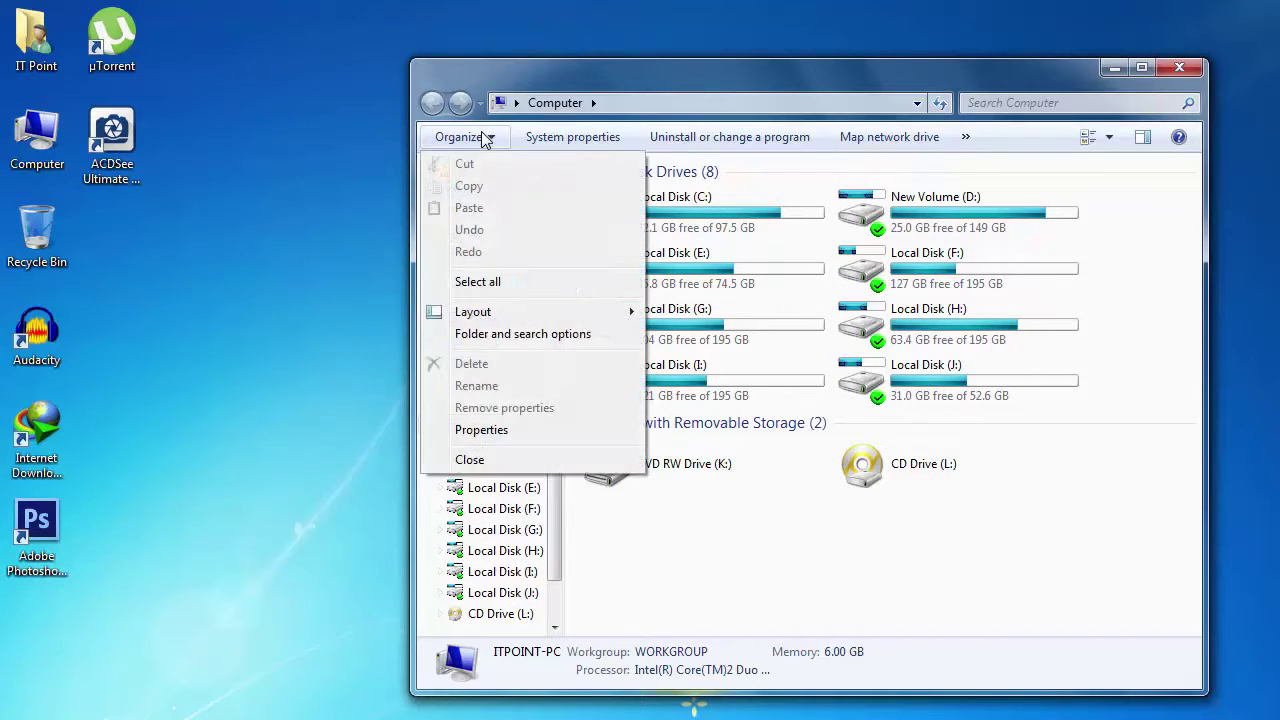
pyautogui.click(537, 344)
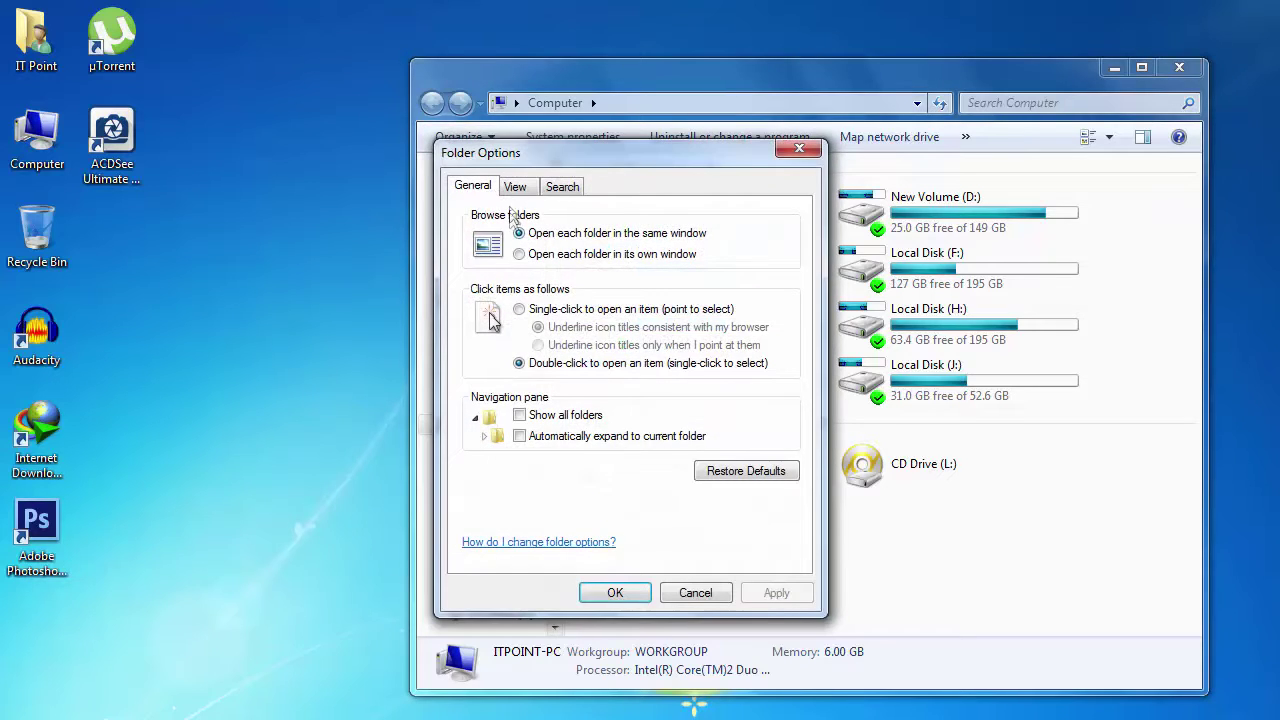
pyautogui.click(513, 189)
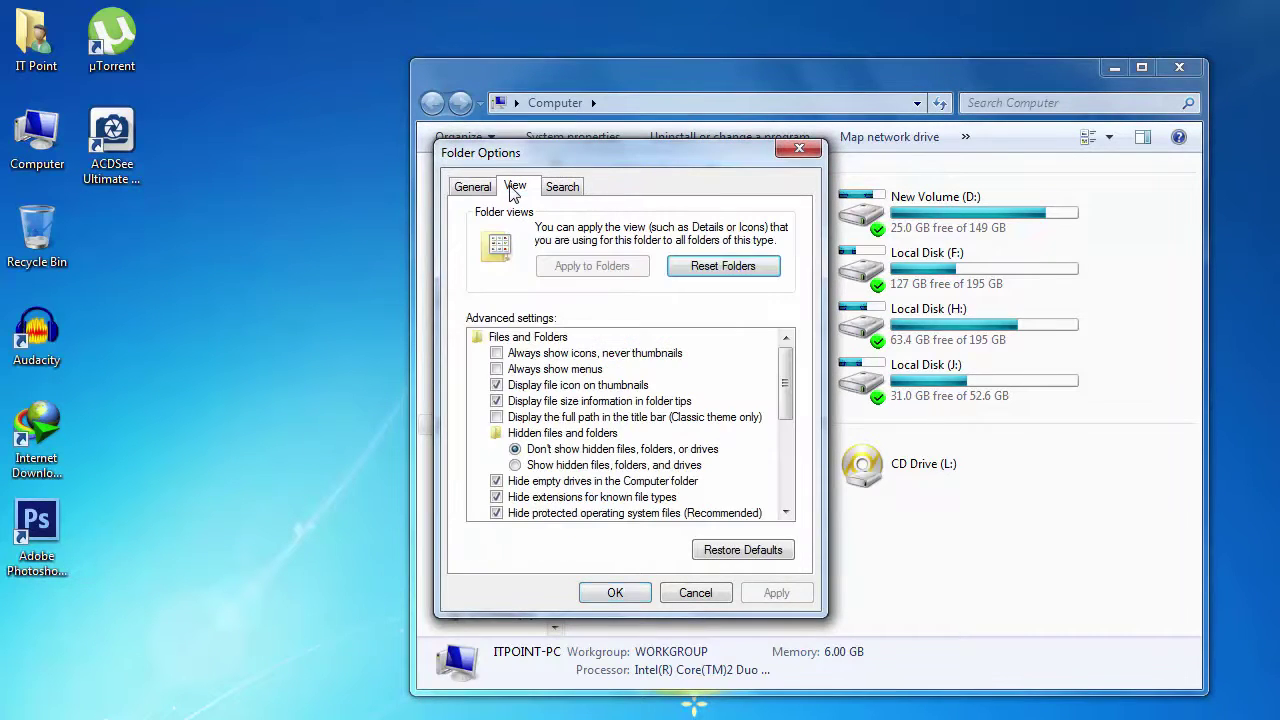
pyautogui.click(562, 466)
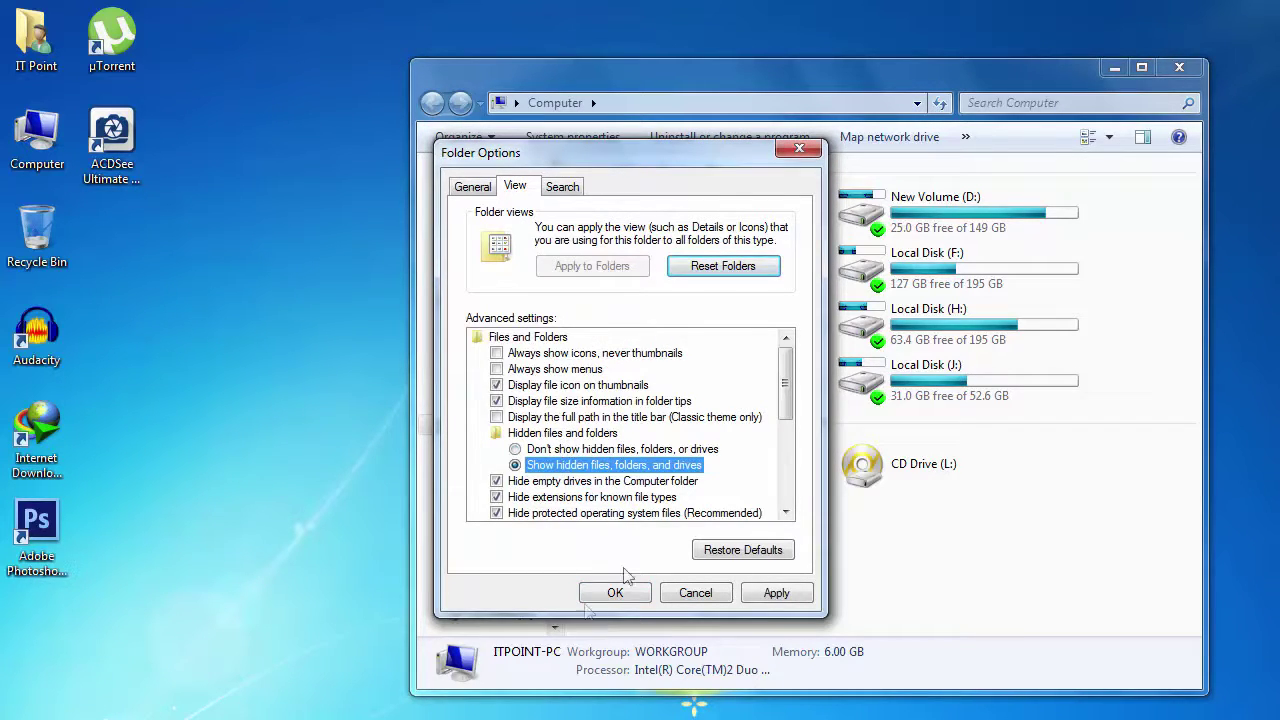
pyautogui.click(615, 592)
# - Move the After effect folder to the open space beside the Audacity icon and remove its Hidden attribute
pyautogui.moveTo(37, 625); pyautogui.dragTo(243, 317)
pyautogui.rightClick(191, 326)
pyautogui.press('r')
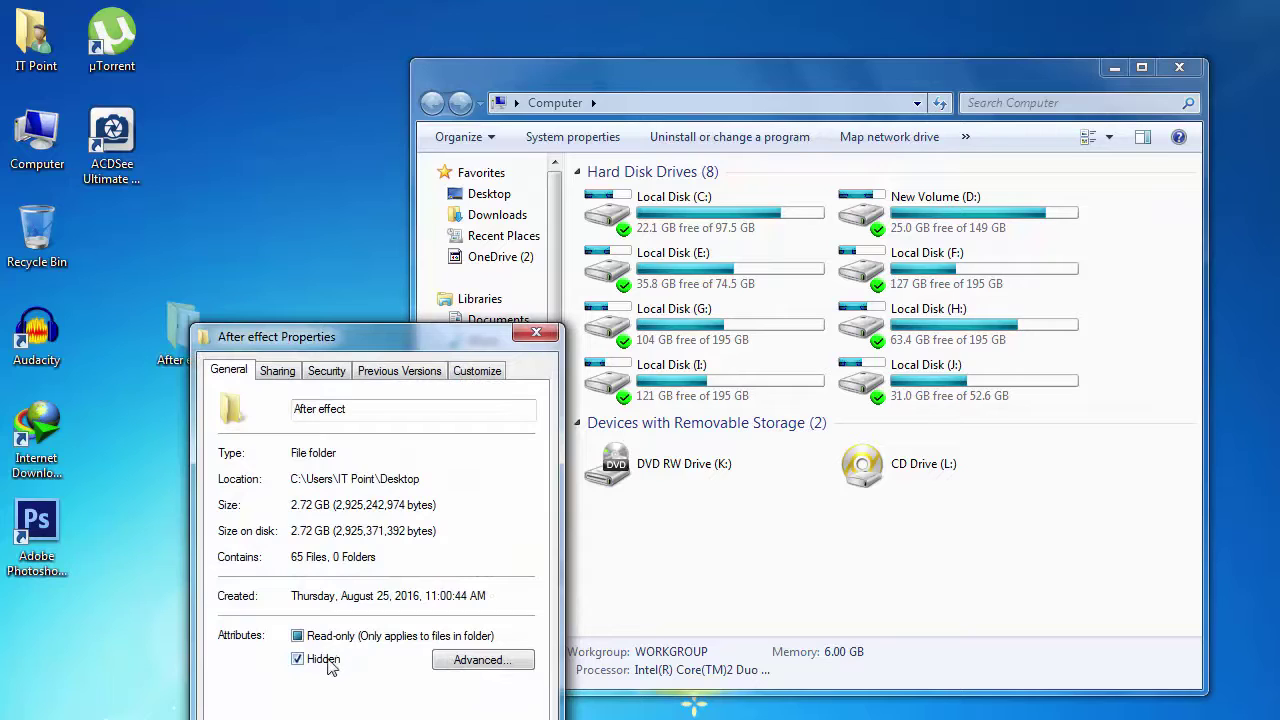
pyautogui.click(319, 640)
pyautogui.press('Return')
pyautogui.click(474, 595)
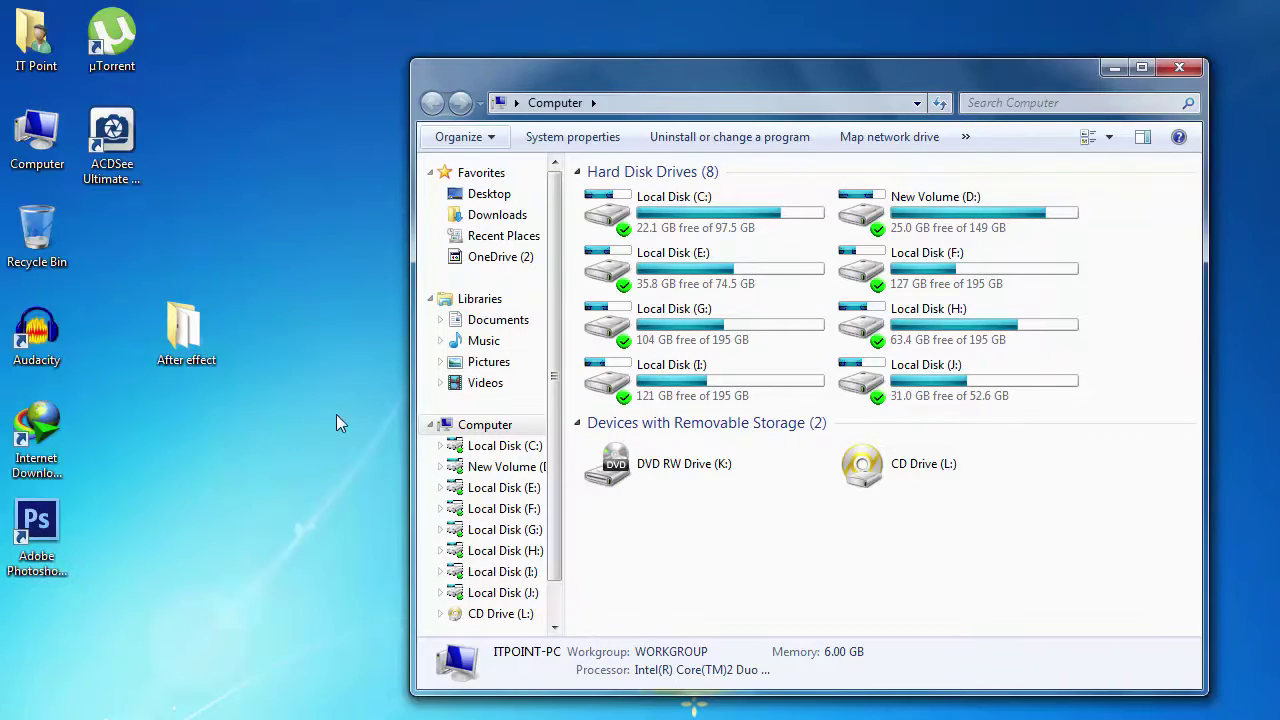
# - Refresh the desktop and set the folder options to not show hidden files, folders, or drives
pyautogui.rightClick(194, 228)
pyautogui.click(225, 283)
pyautogui.click(470, 134)
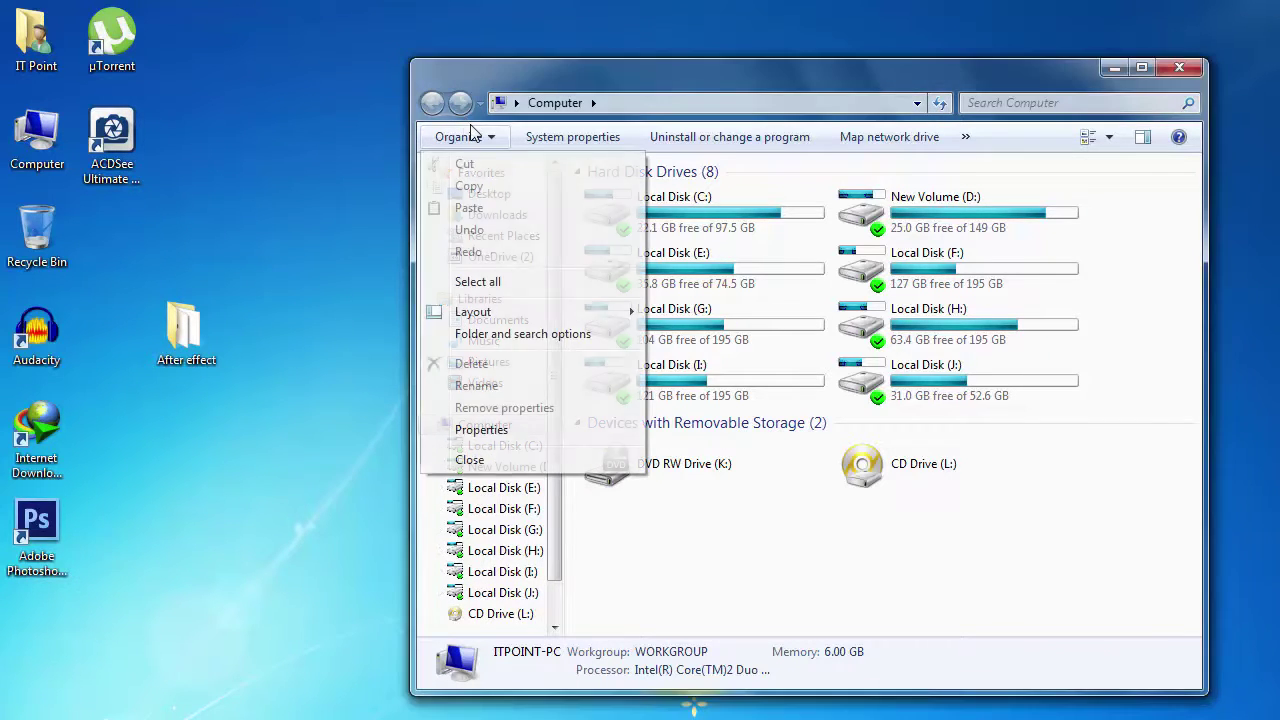
pyautogui.click(460, 138)
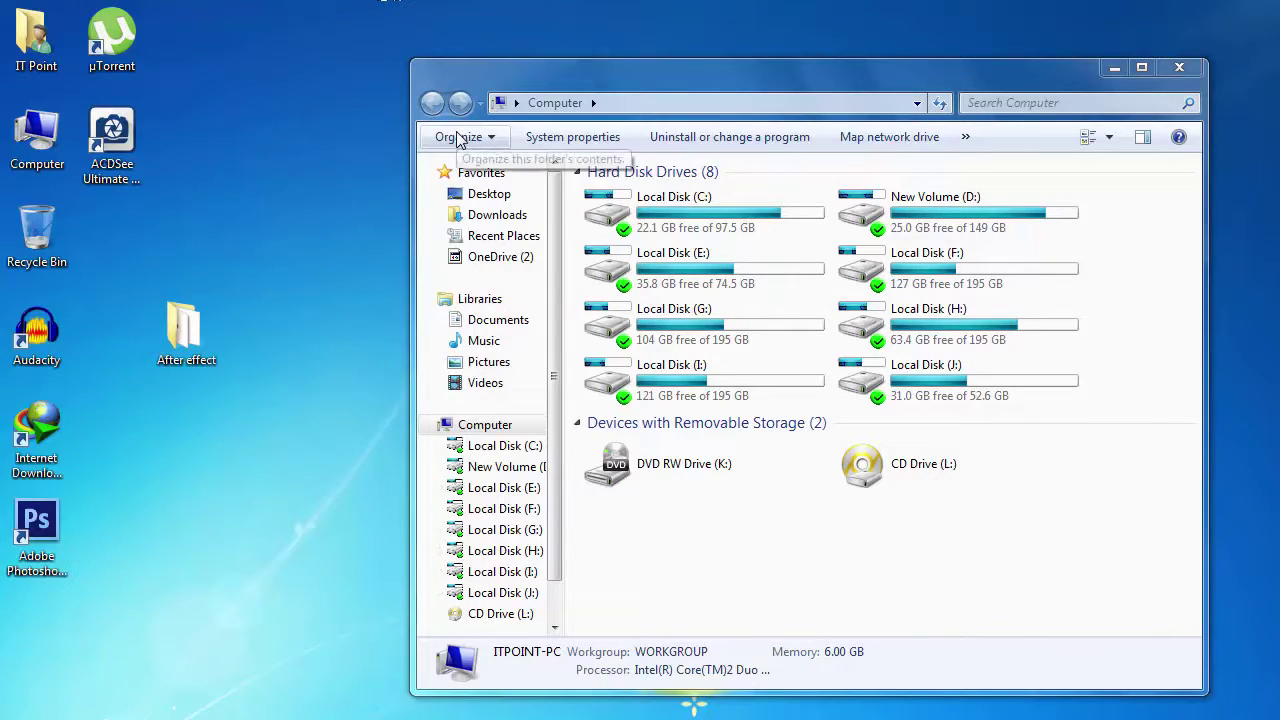
pyautogui.click(458, 137)
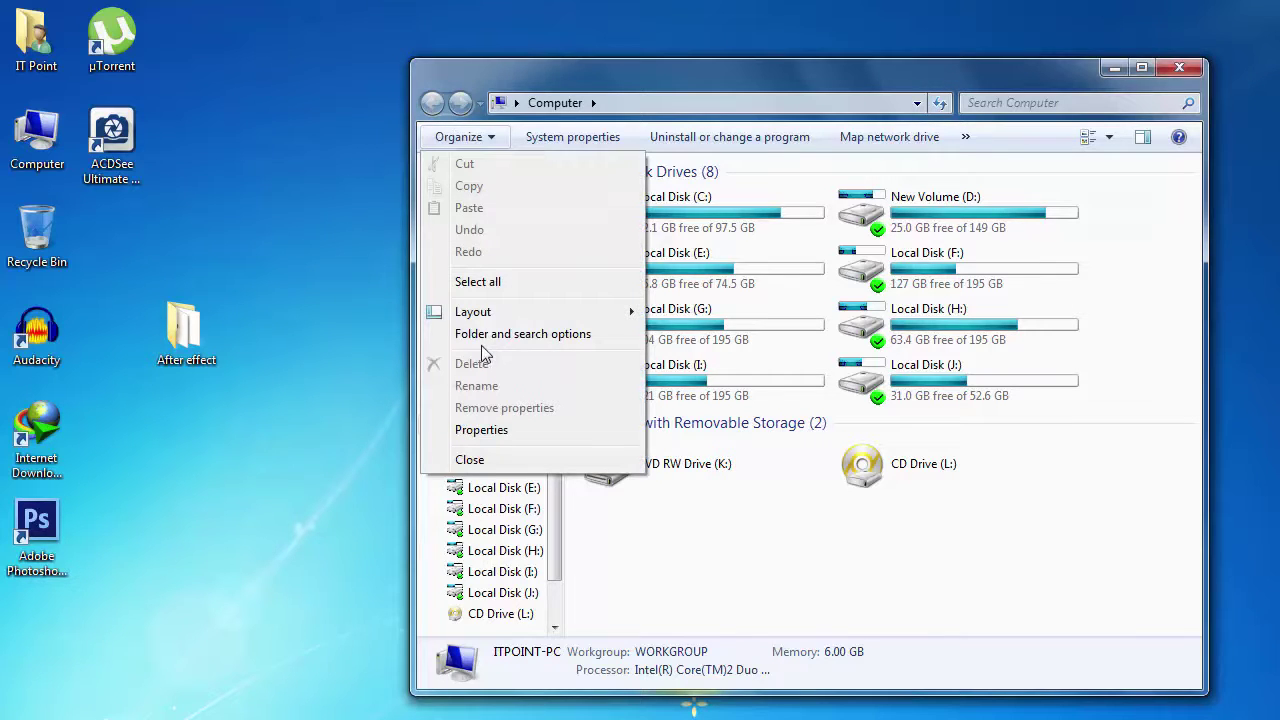
pyautogui.click(482, 338)
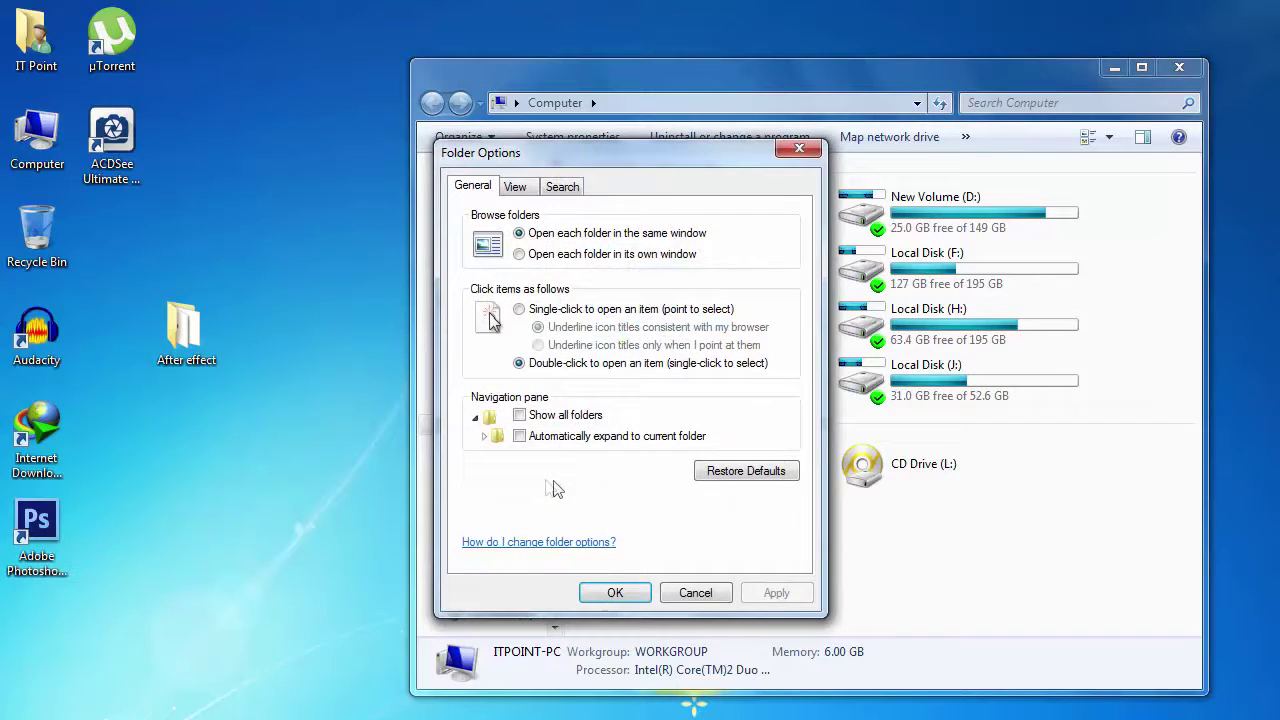
pyautogui.click(516, 188)
pyautogui.click(553, 455)
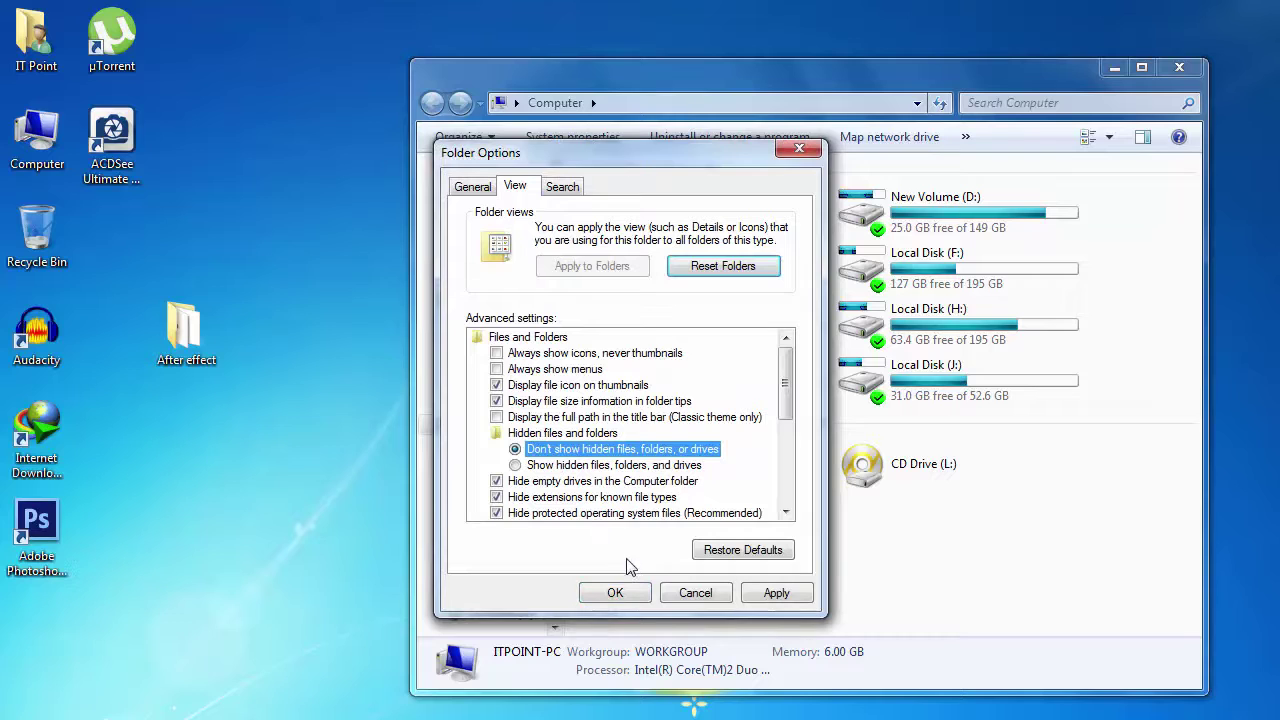
pyautogui.click(615, 593)
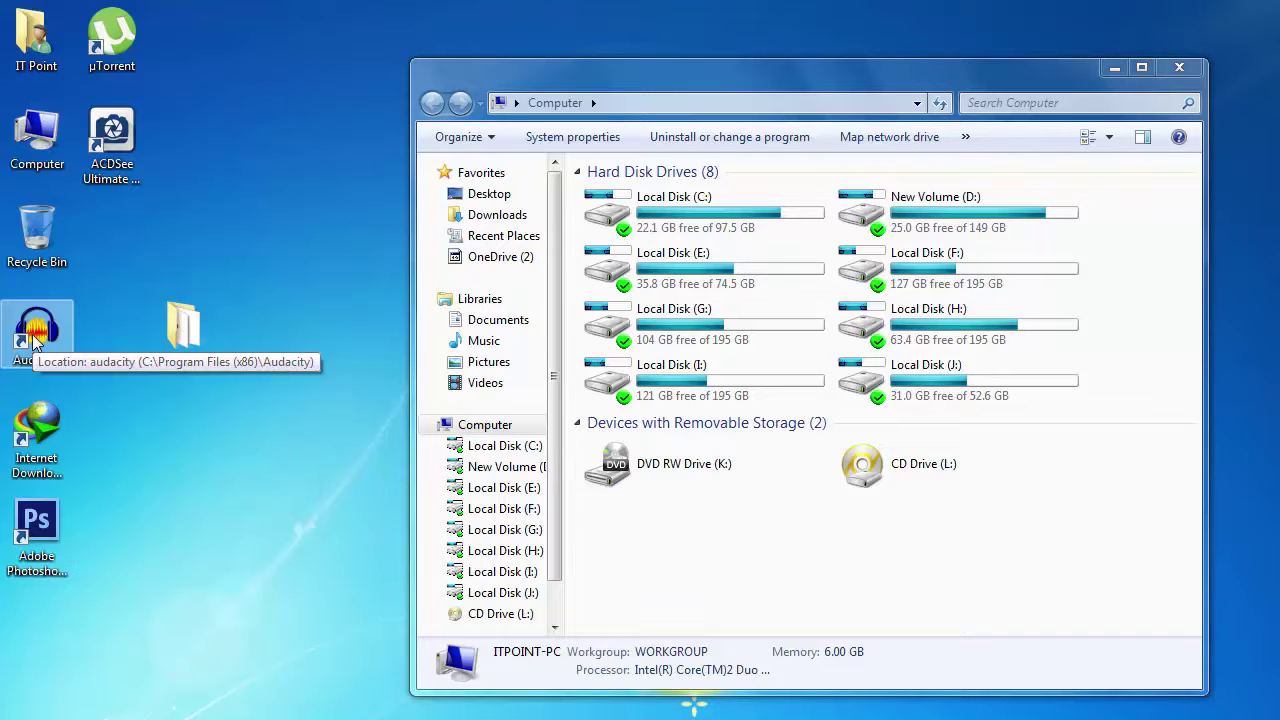
# - Refresh the desktop several times to check the After effect folder with hidden items turned off
pyautogui.rightClick(266, 62)
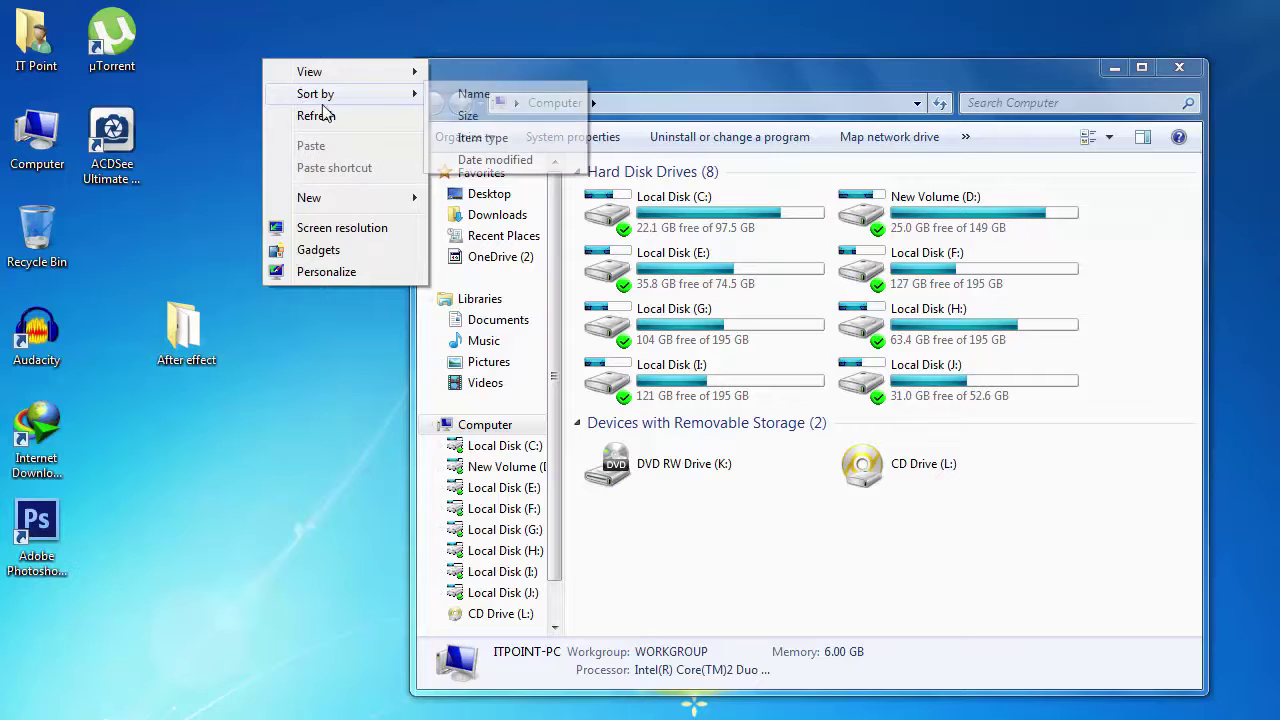
pyautogui.click(322, 115)
pyautogui.rightClick(249, 61)
pyautogui.click(268, 114)
pyautogui.rightClick(242, 92)
pyautogui.click(322, 143)
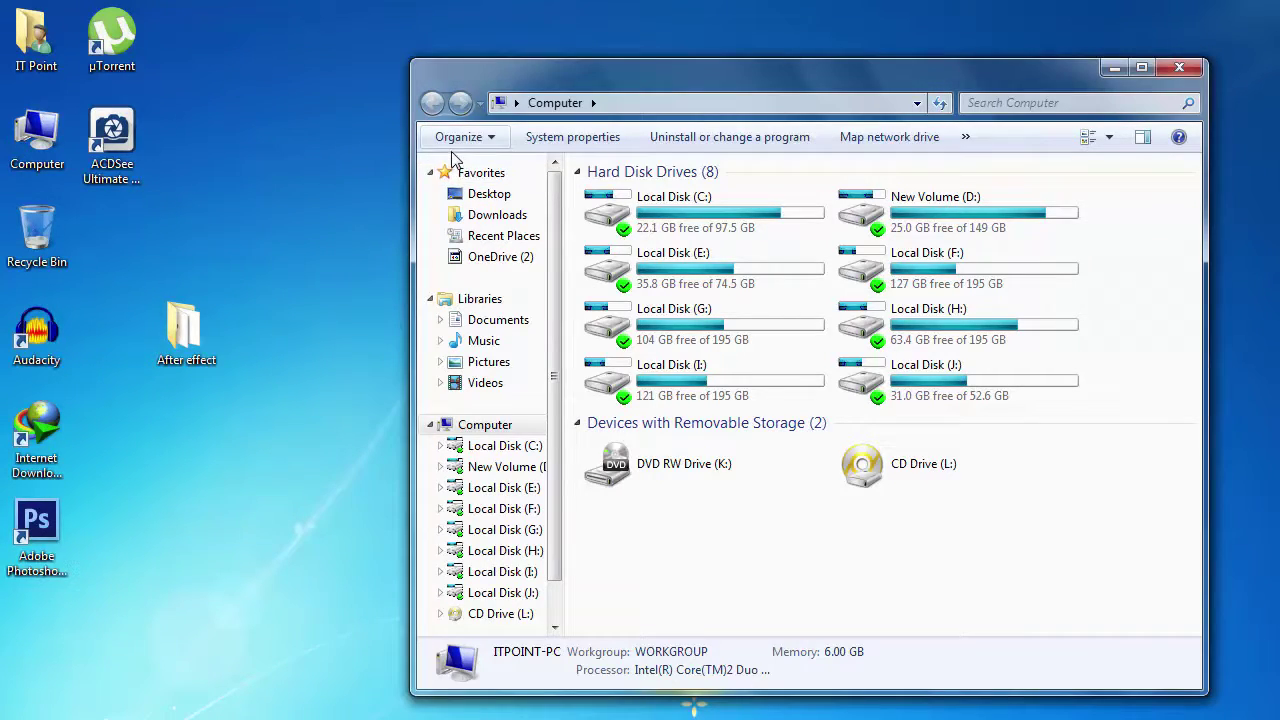
# - Set the folder options to show hidden files, folders, and drives
pyautogui.click(452, 137)
pyautogui.click(480, 334)
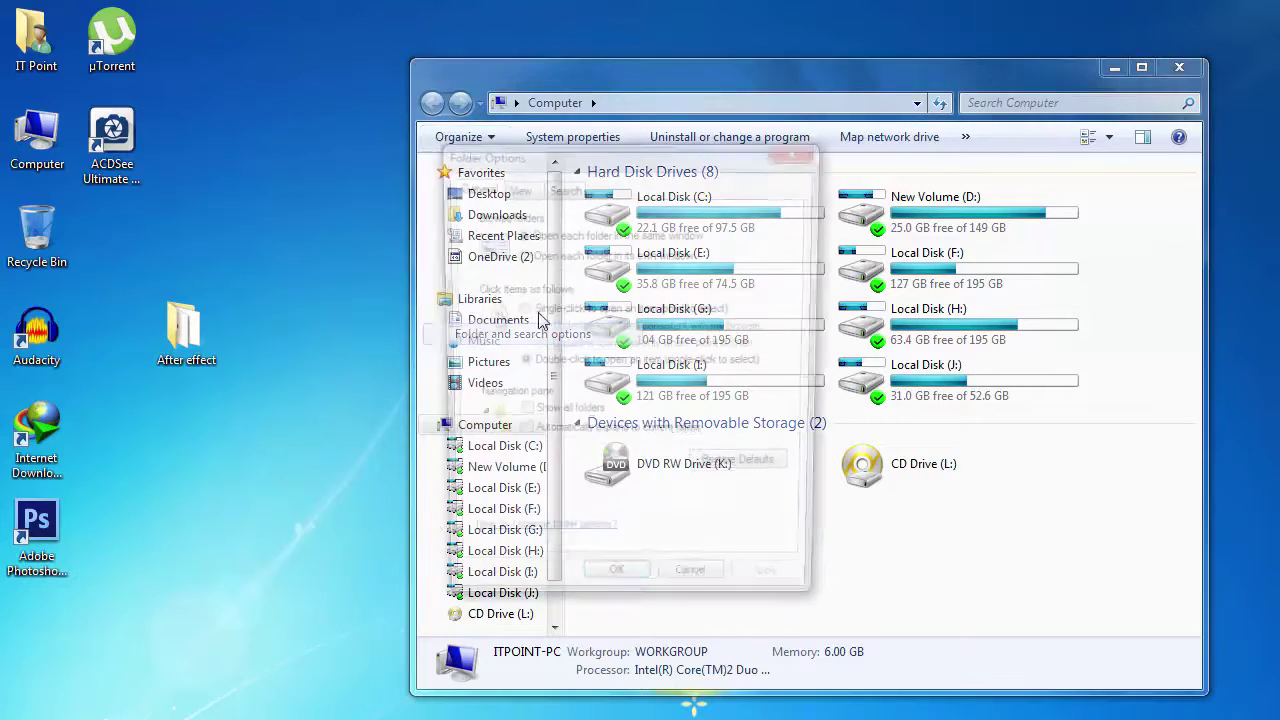
pyautogui.click(520, 188)
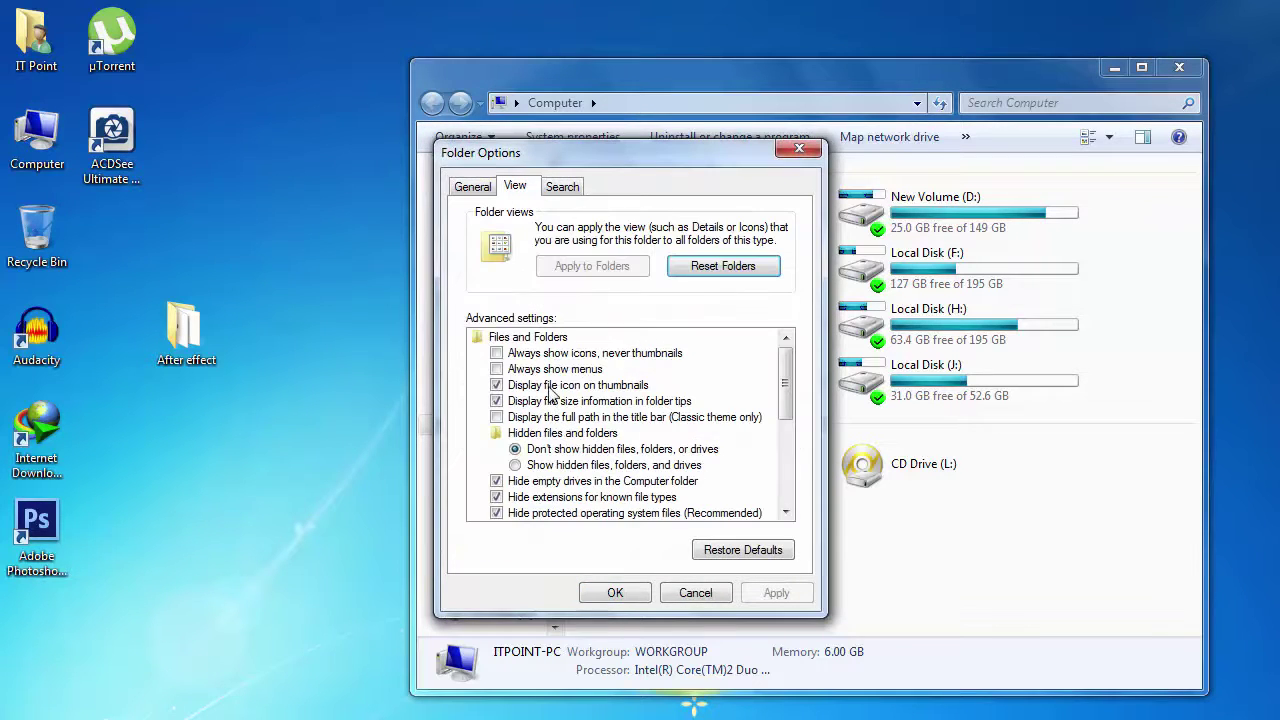
pyautogui.click(560, 466)
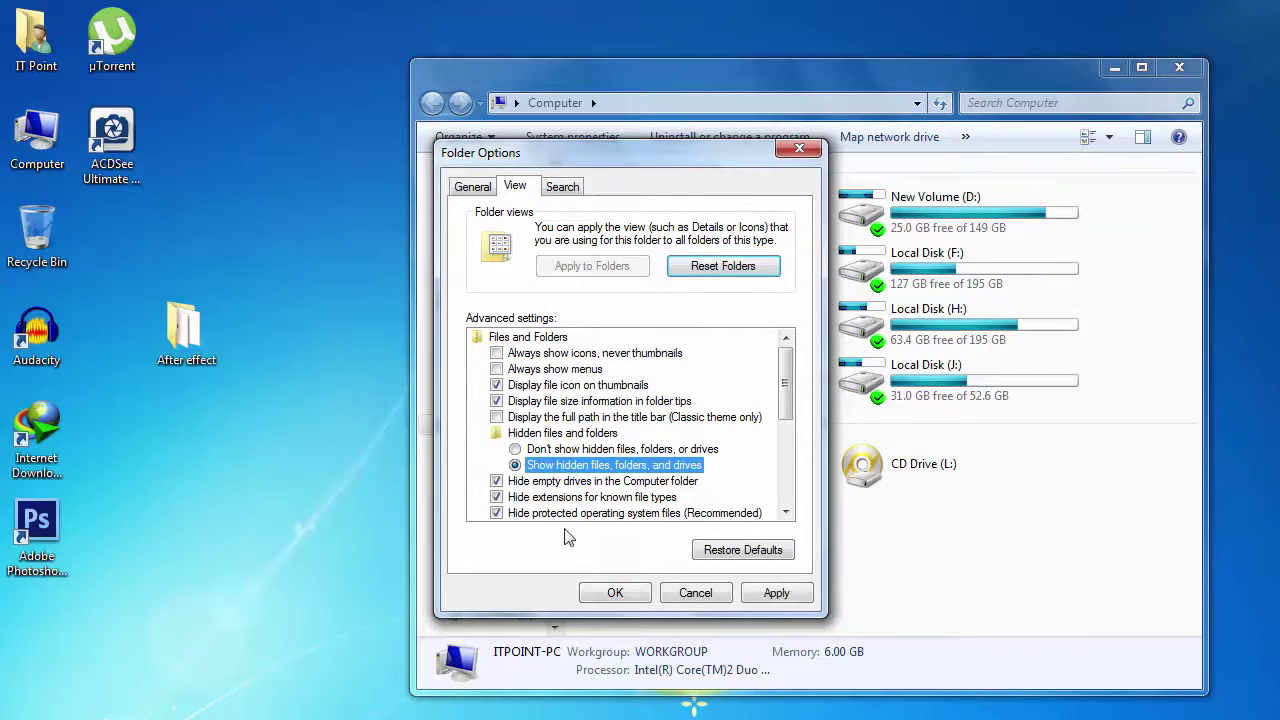
pyautogui.click(598, 592)
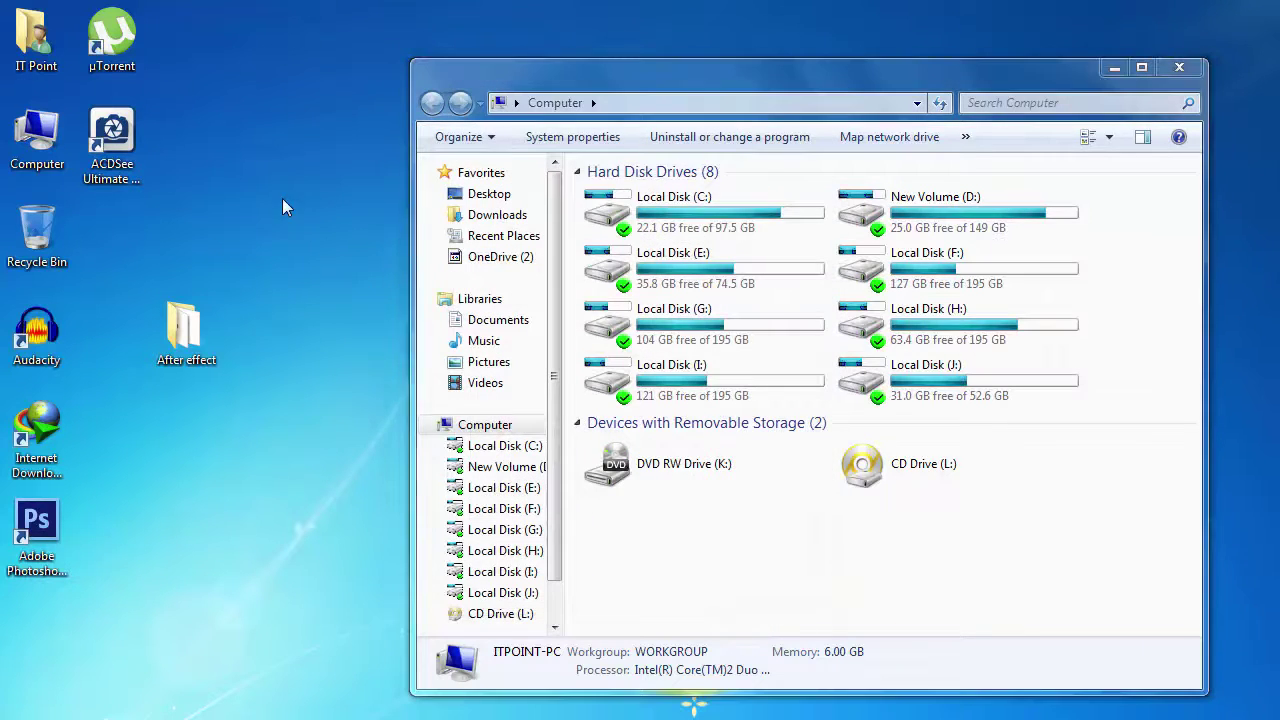
# - Refresh the desktop several times to check the After effect folder with hidden items shown
pyautogui.rightClick(284, 200)
pyautogui.rightClick(308, 220)
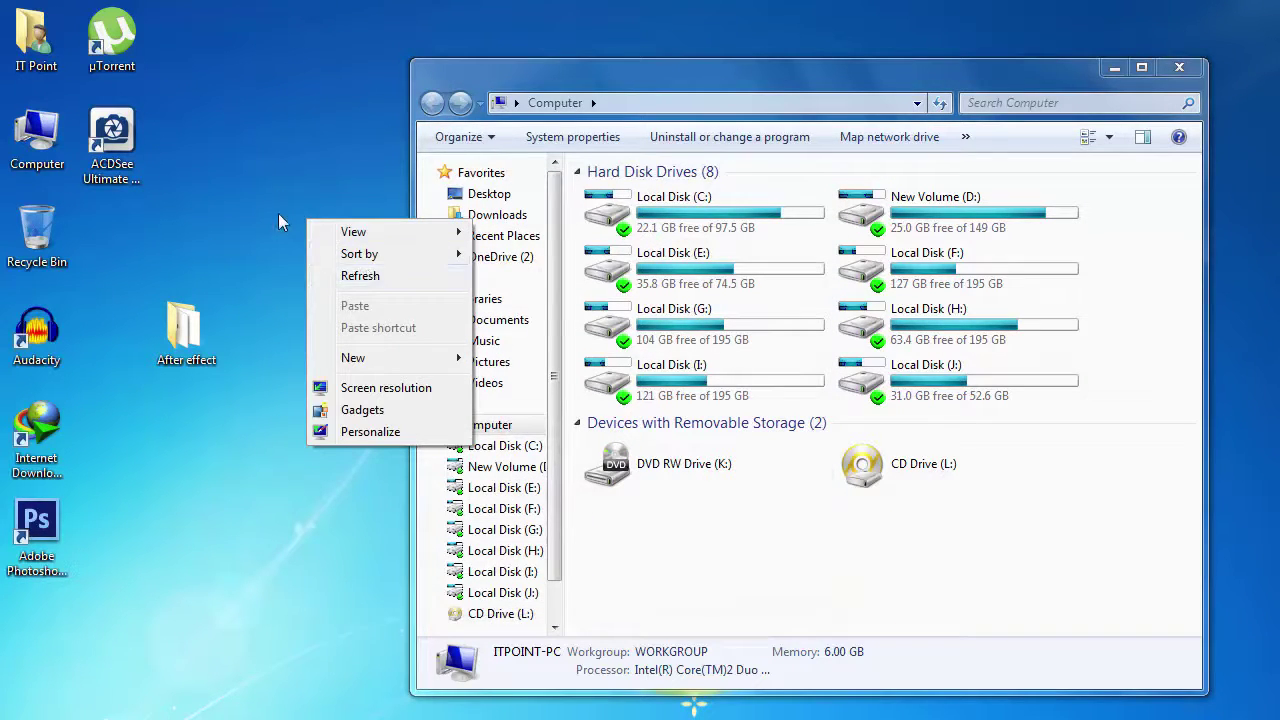
pyautogui.click(360, 276)
pyautogui.rightClick(258, 200)
pyautogui.click(305, 254)
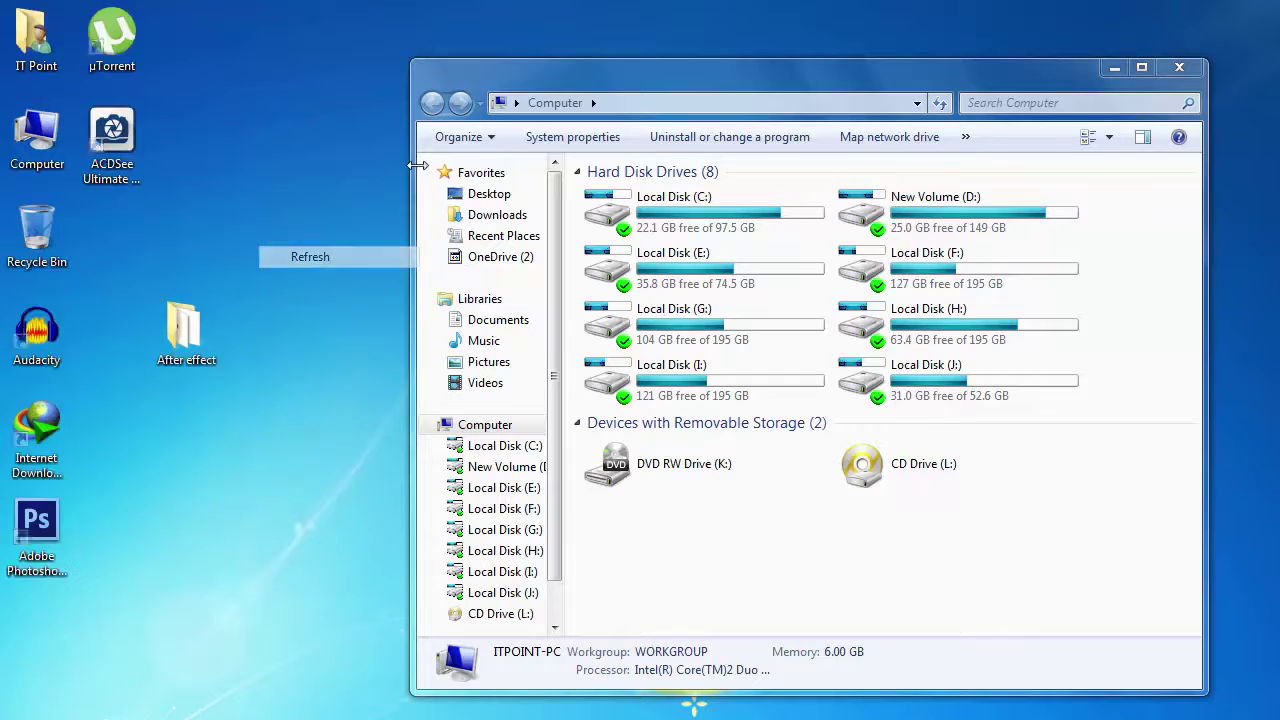
pyautogui.click(440, 137)
pyautogui.rightClick(316, 3)
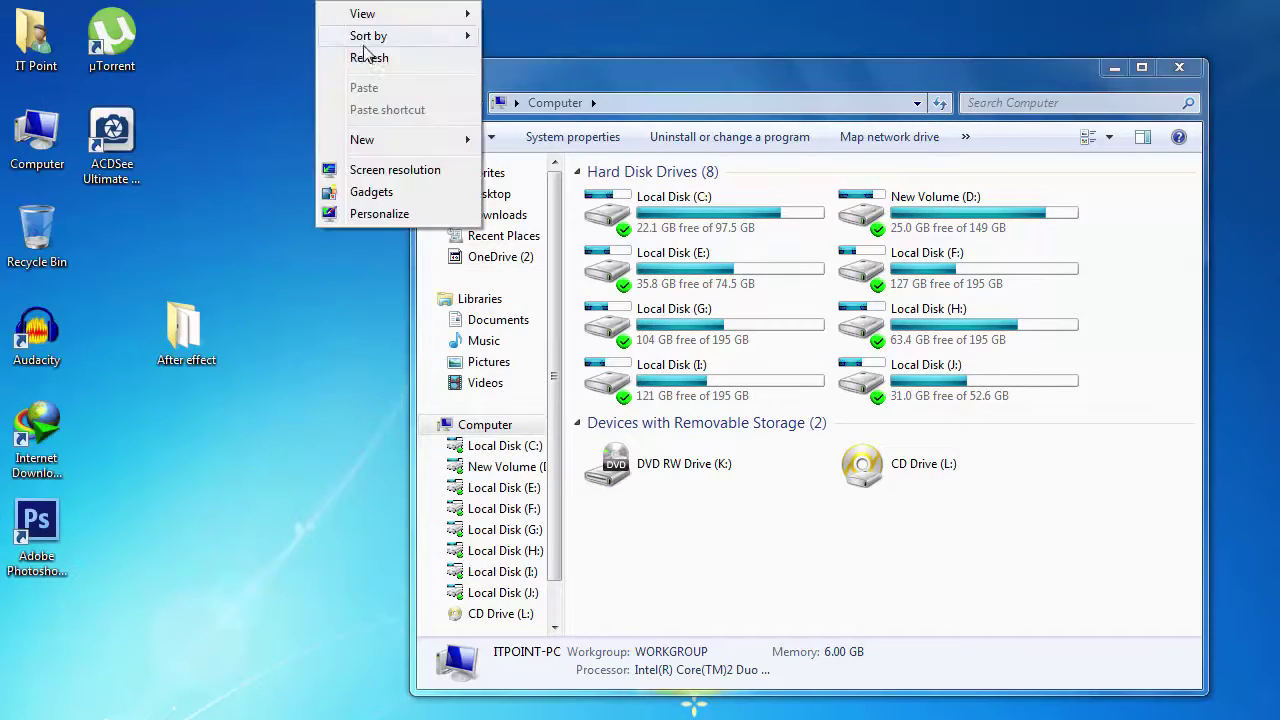
pyautogui.click(368, 57)
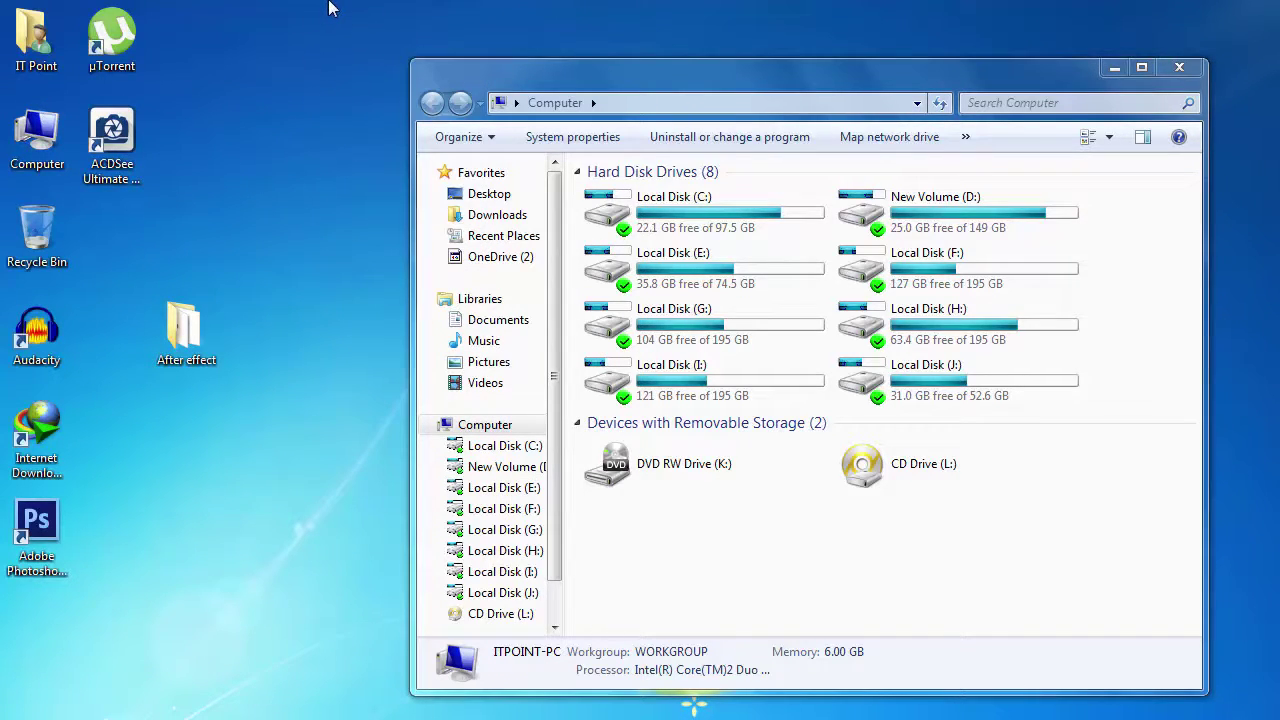
# - Maximize and restore the Computer window, placing it lower on the desktop beside the After effect folder, and refresh the desktop
pyautogui.doubleClick(566, 76)
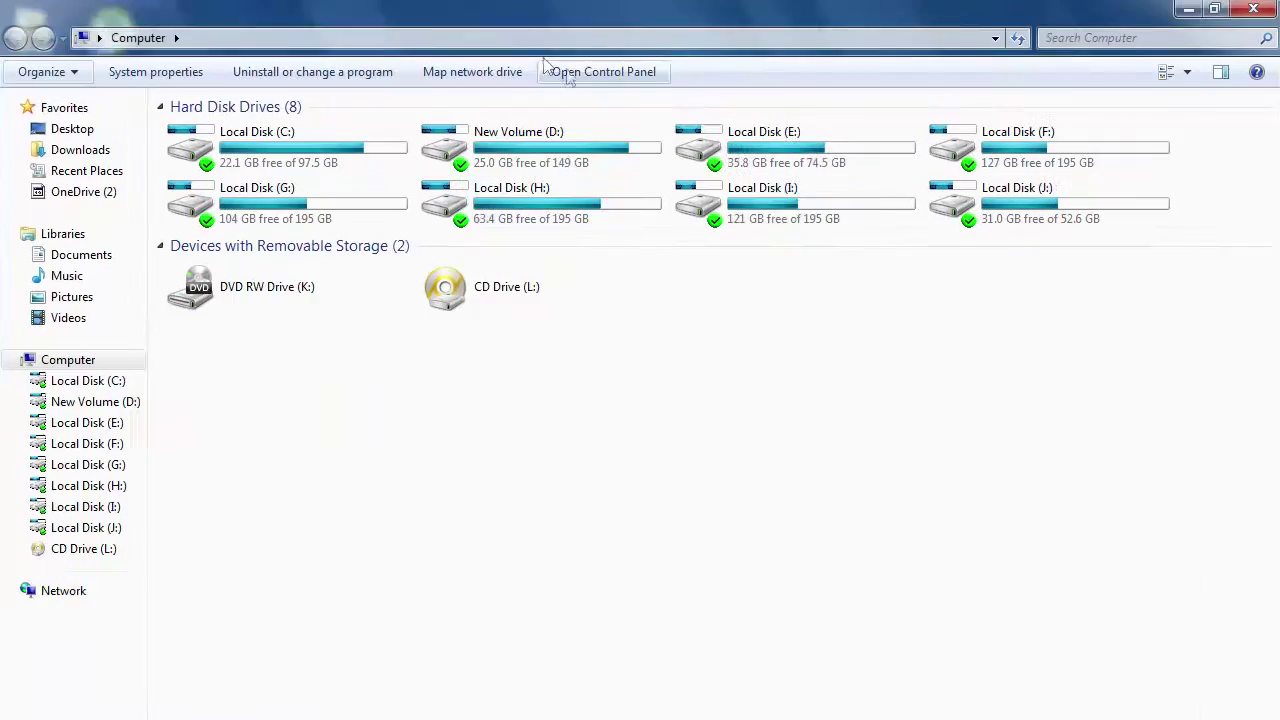
pyautogui.moveTo(600, 28); pyautogui.dragTo(627, 123)
pyautogui.rightClick(500, 15)
pyautogui.moveTo(548, 50)
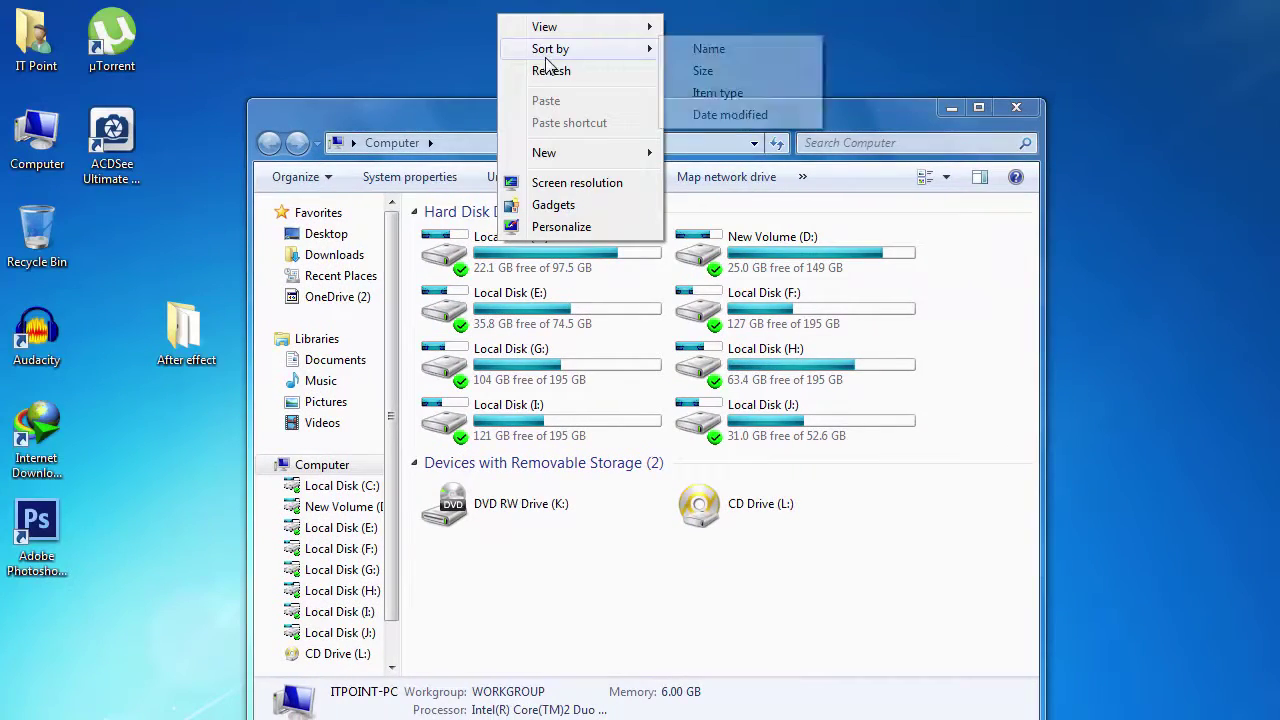
pyautogui.click(560, 71)
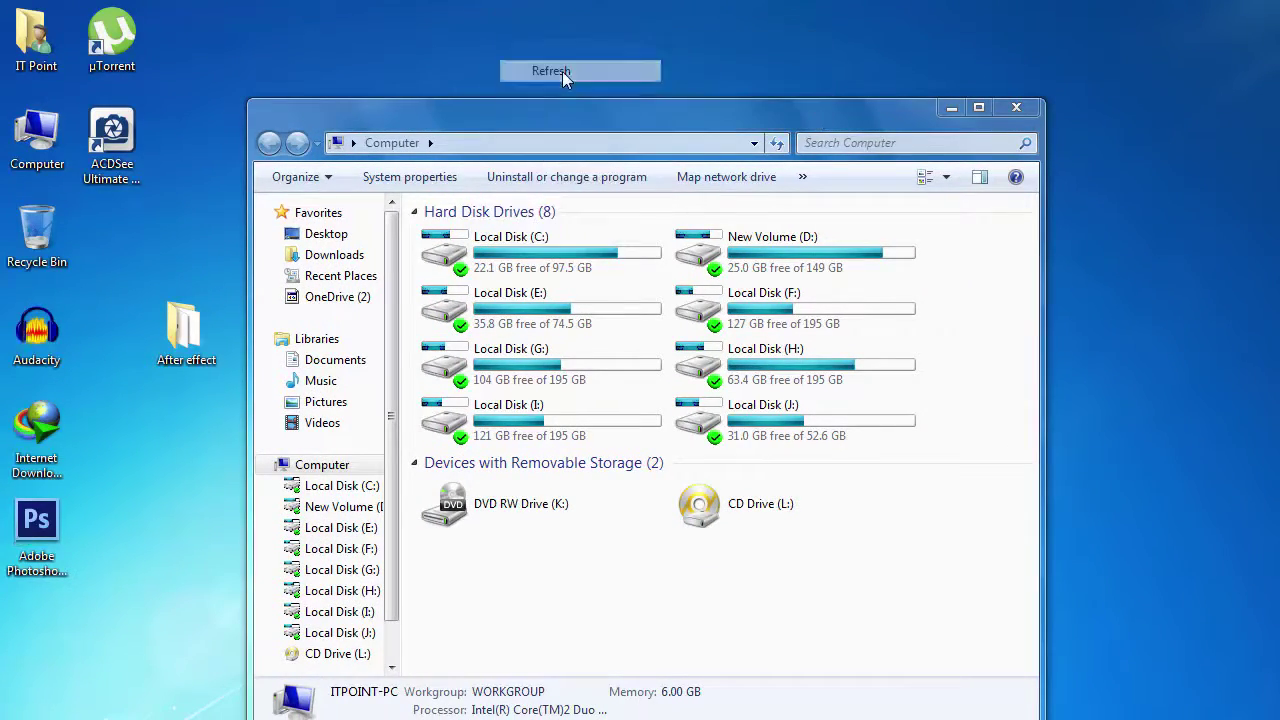
pyautogui.doubleClick(514, 122)
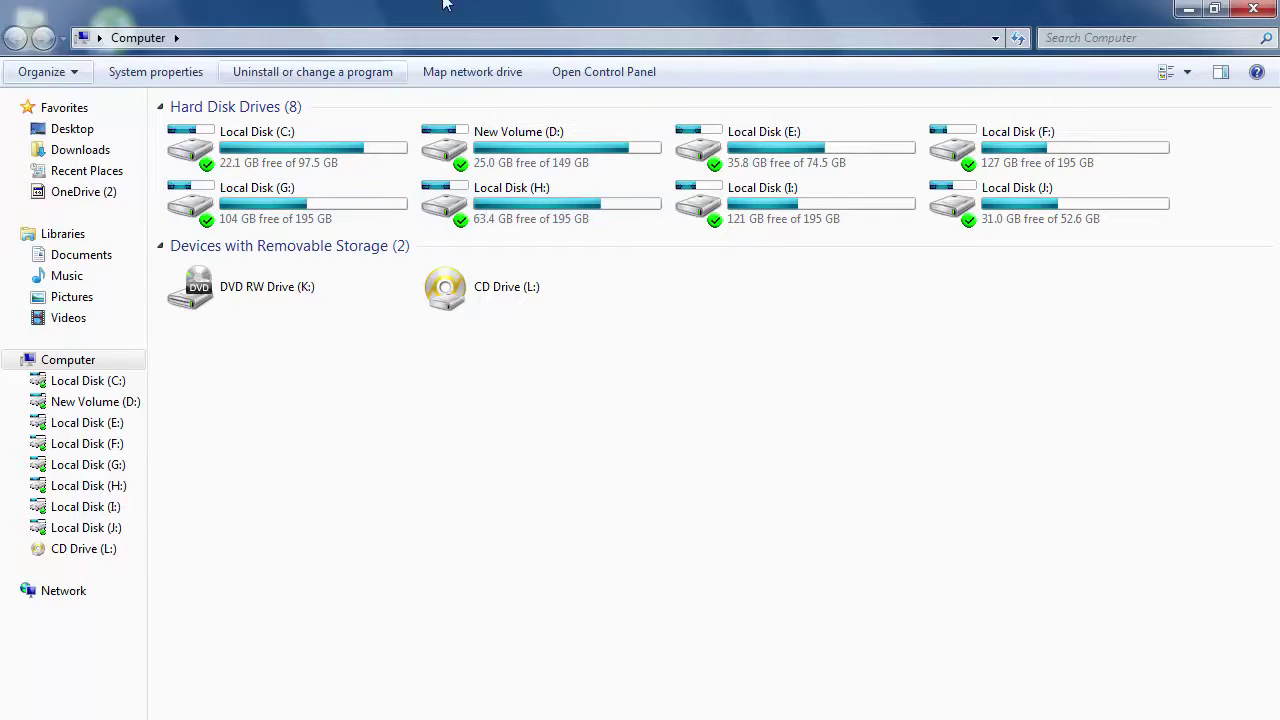
pyautogui.moveTo(657, 10); pyautogui.dragTo(657, 123)
# - Change the hidden files setting in the folder options to "Don't show hidden files, folders, or drives"
pyautogui.click(345, 196)
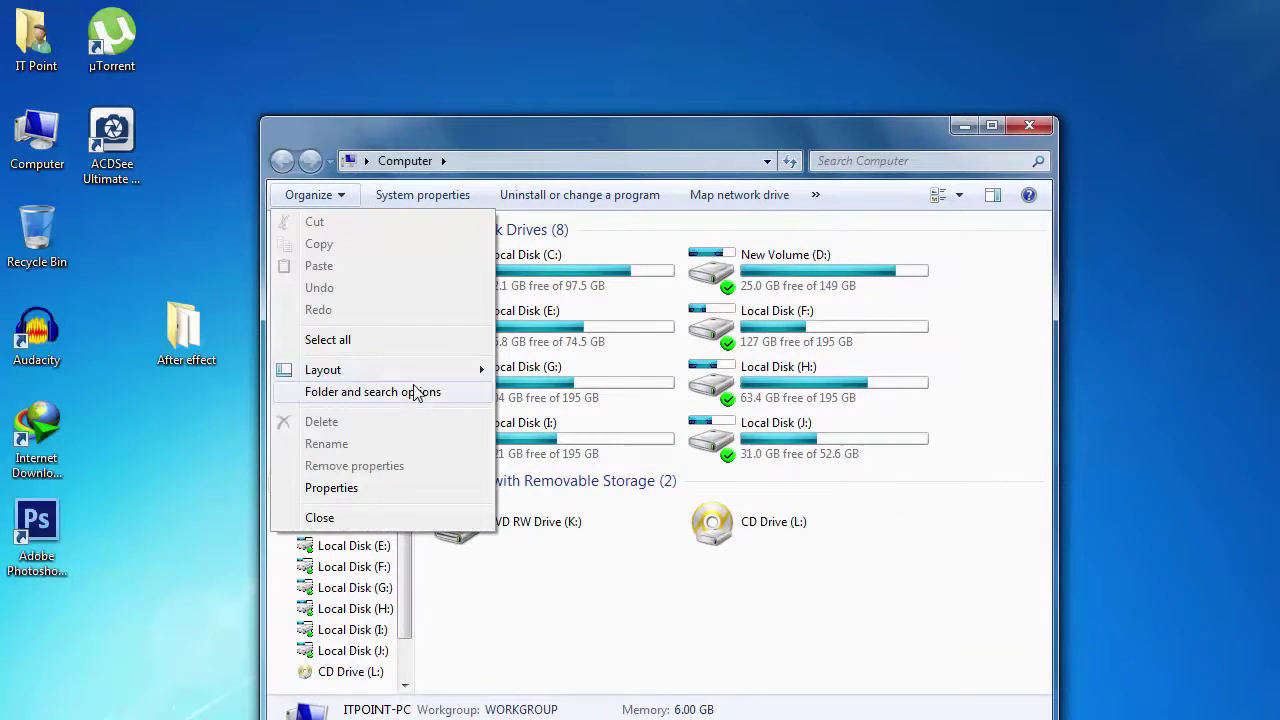
pyautogui.click(414, 391)
pyautogui.moveTo(438, 208); pyautogui.dragTo(489, 204)
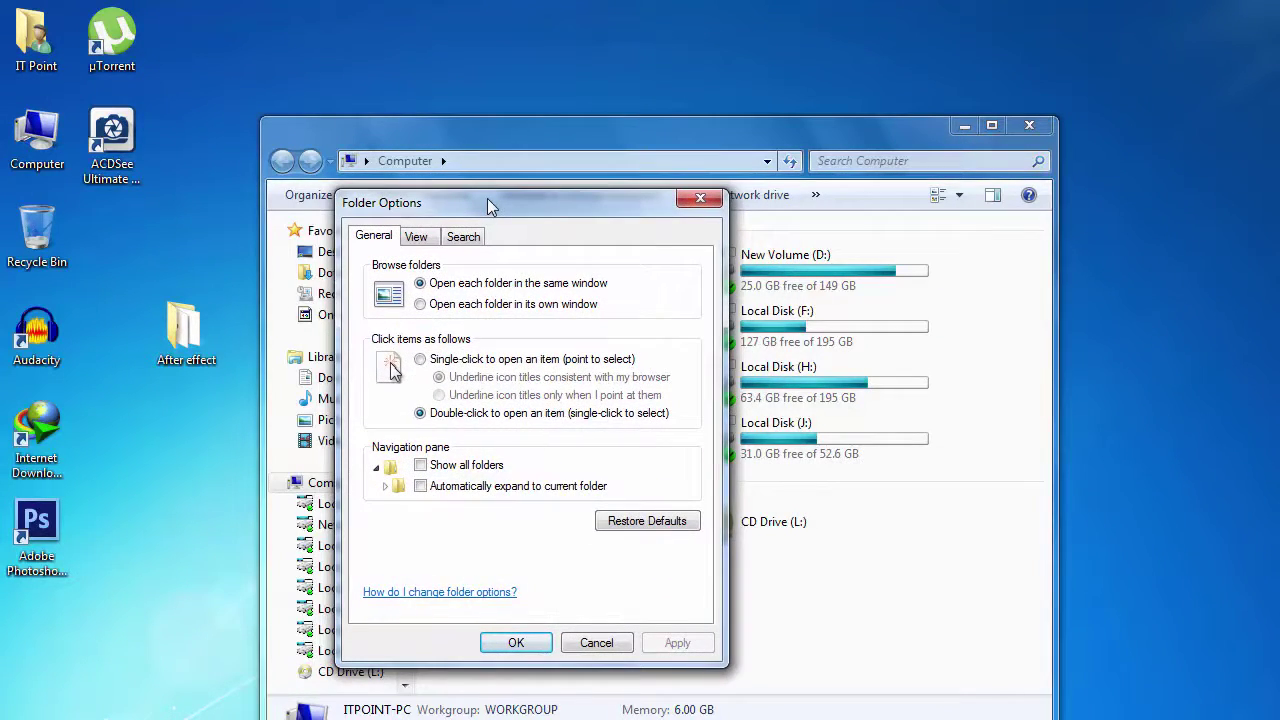
pyautogui.click(417, 238)
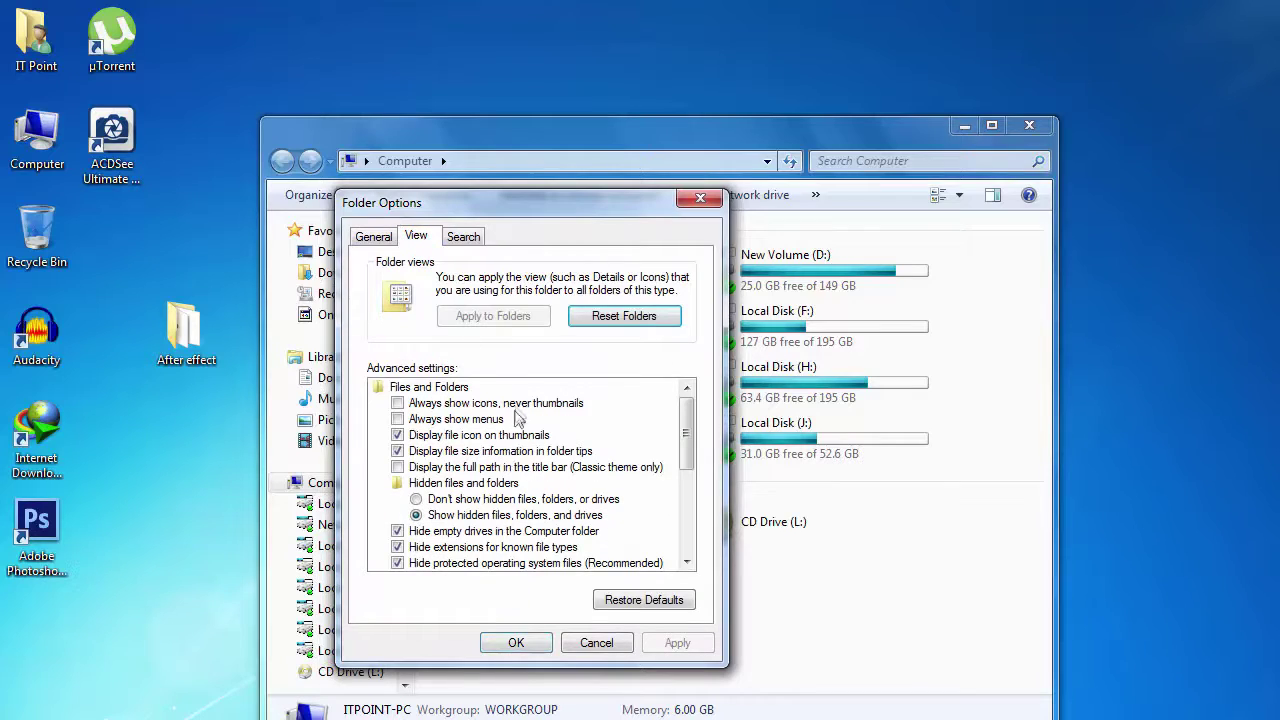
pyautogui.click(474, 502)
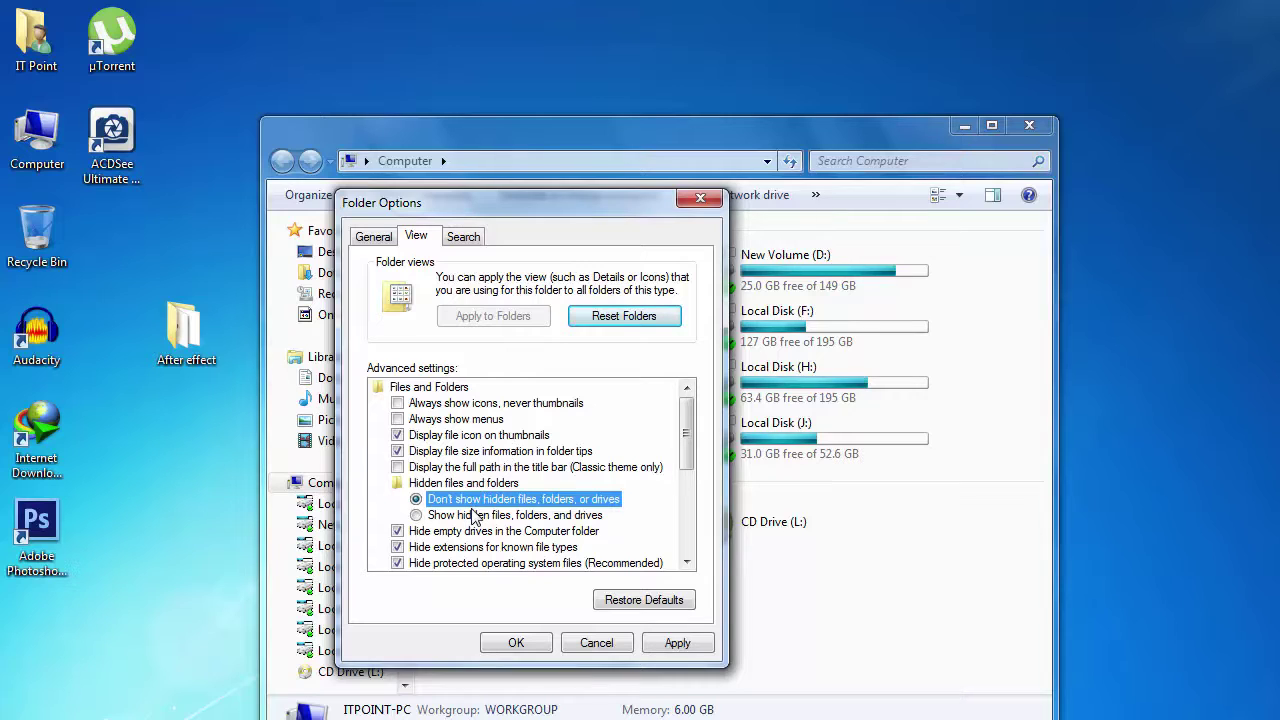
pyautogui.click(474, 516)
pyautogui.click(474, 501)
pyautogui.click(516, 643)
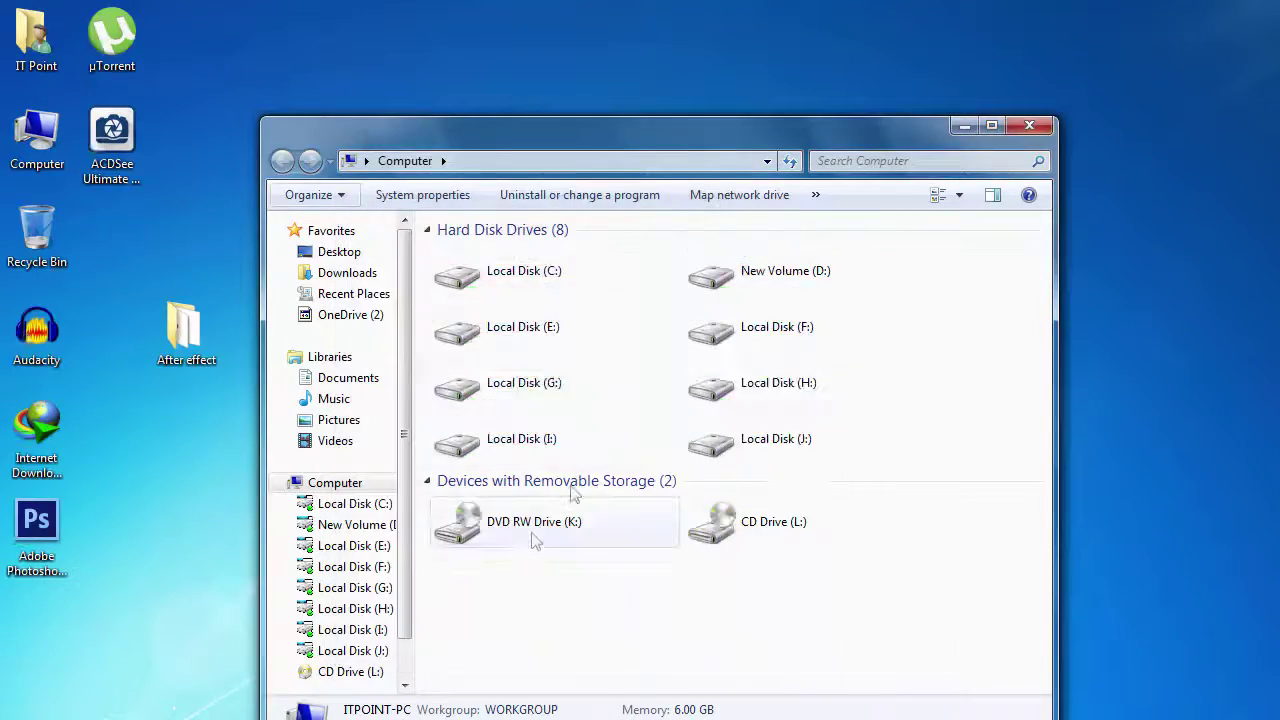
# - Refresh the desktop repeatedly to check the unhidden After effect folder under the new setting
pyautogui.rightClick(560, 4)
pyautogui.click(612, 57)
pyautogui.rightClick(530, 10)
pyautogui.click(615, 66)
pyautogui.rightClick(598, 58)
pyautogui.click(663, 115)
pyautogui.rightClick(550, 14)
pyautogui.click(600, 70)
pyautogui.rightClick(556, 20)
pyautogui.click(625, 77)
pyautogui.rightClick(506, 2)
pyautogui.moveTo(565, 44)
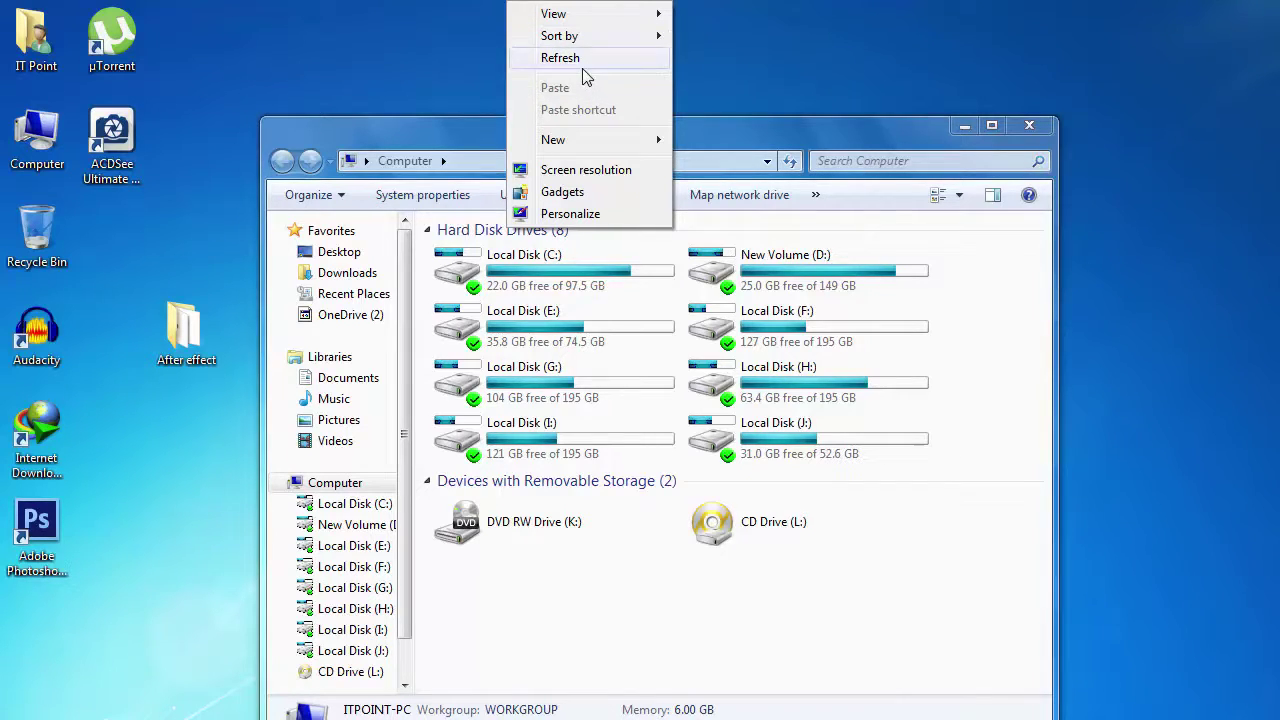
pyautogui.rightClick(577, 60)
pyautogui.click(645, 120)
pyautogui.rightClick(548, 33)
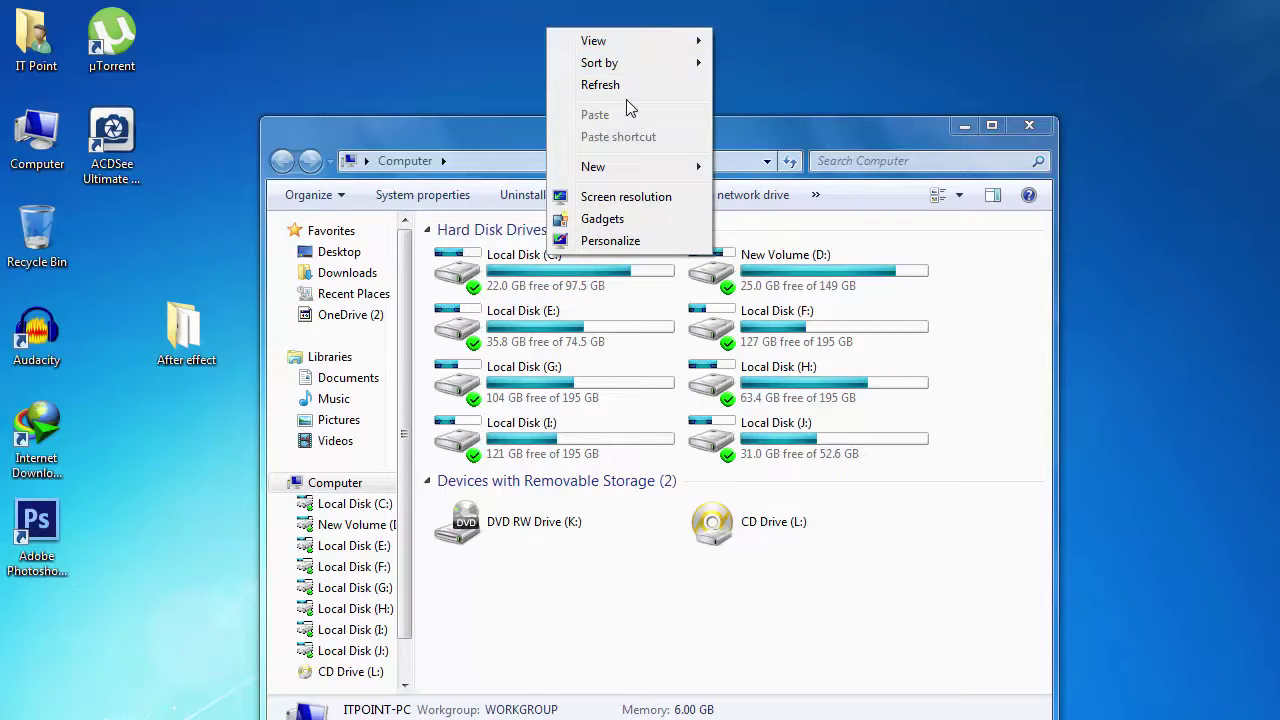
pyautogui.click(615, 85)
pyautogui.rightClick(553, 42)
pyautogui.click(631, 100)
pyautogui.rightClick(509, 20)
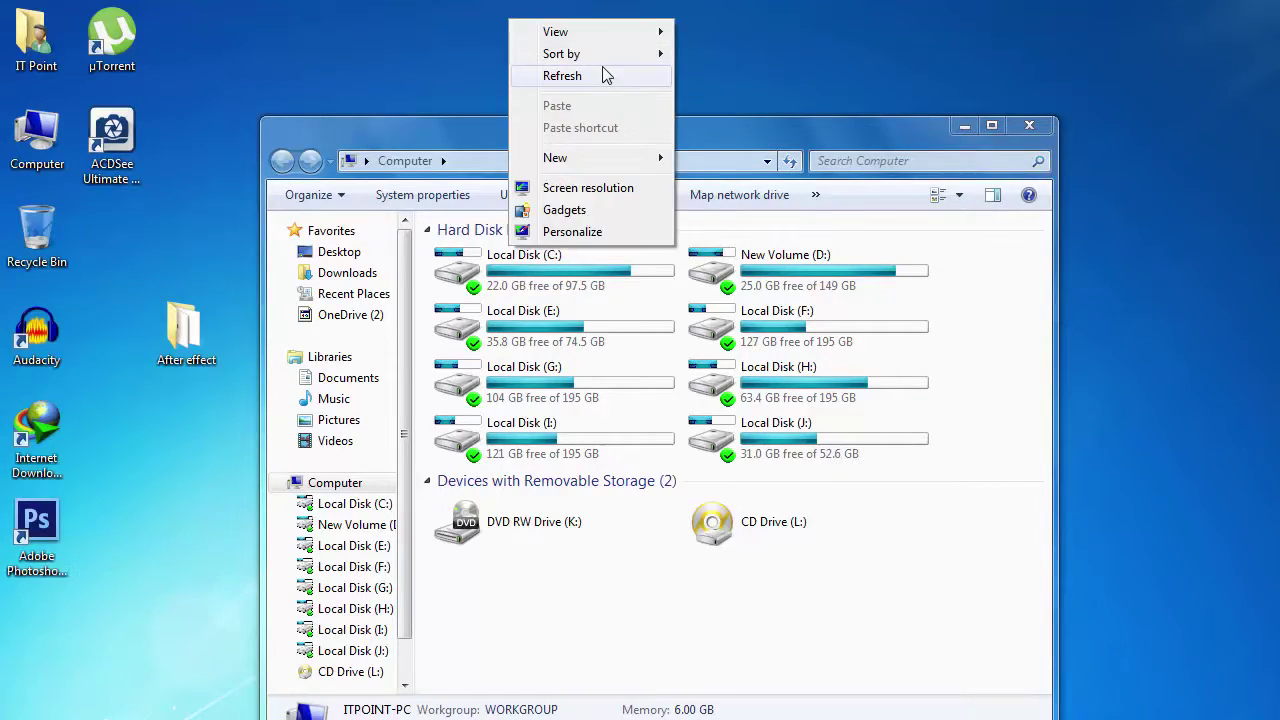
pyautogui.click(606, 76)
pyautogui.rightClick(470, 2)
pyautogui.moveTo(518, 38)
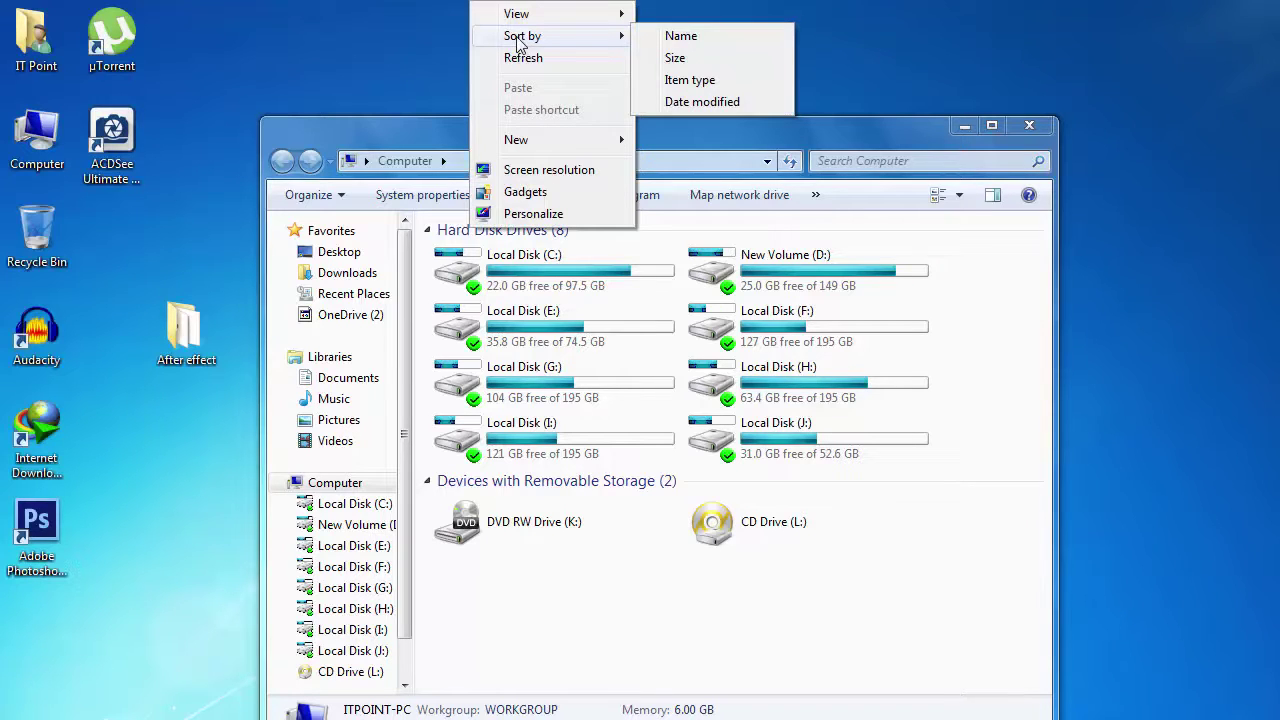